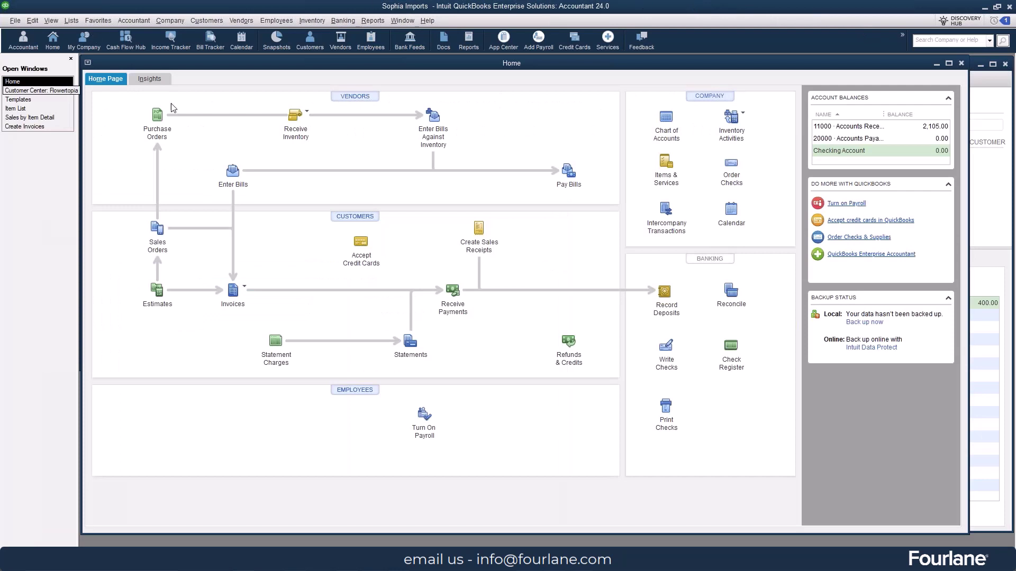
Open the Customer Center to Flowertopia's customer information and its 400.00 invoice.
click(202, 22)
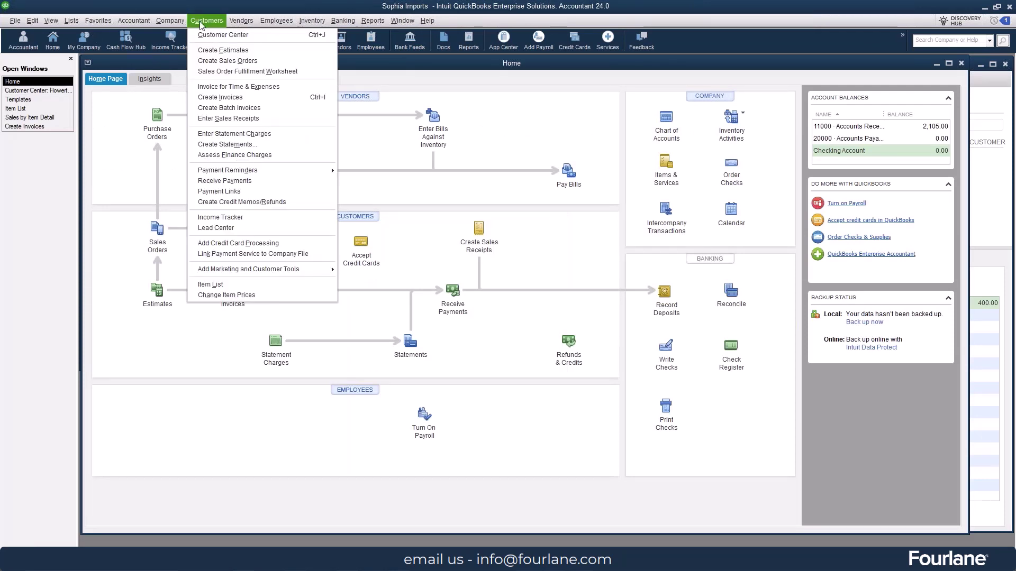
click(201, 35)
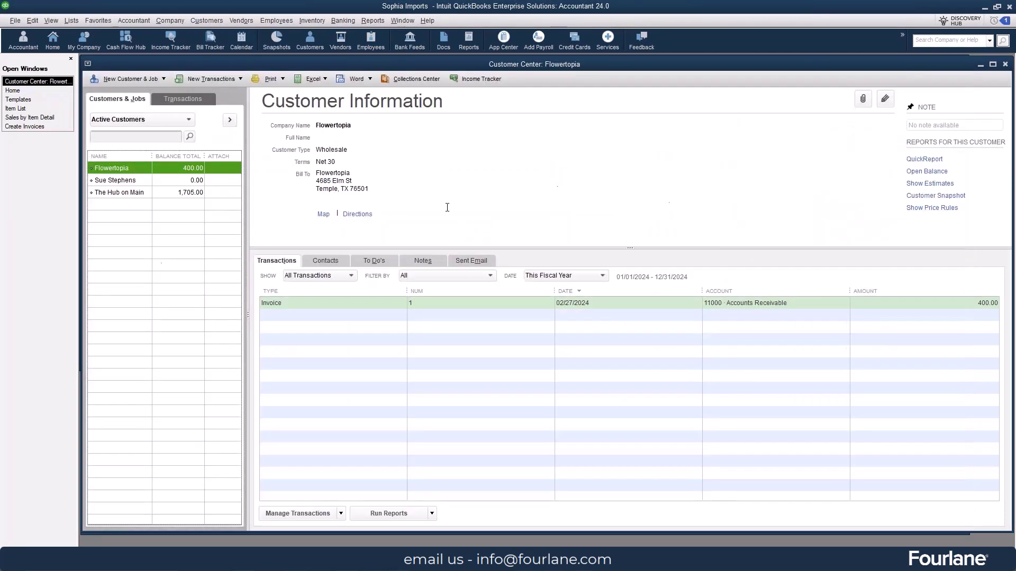
Open Flowertopia's record and view the name custom field definitions, including the customer Territory field.
double_click(119, 170)
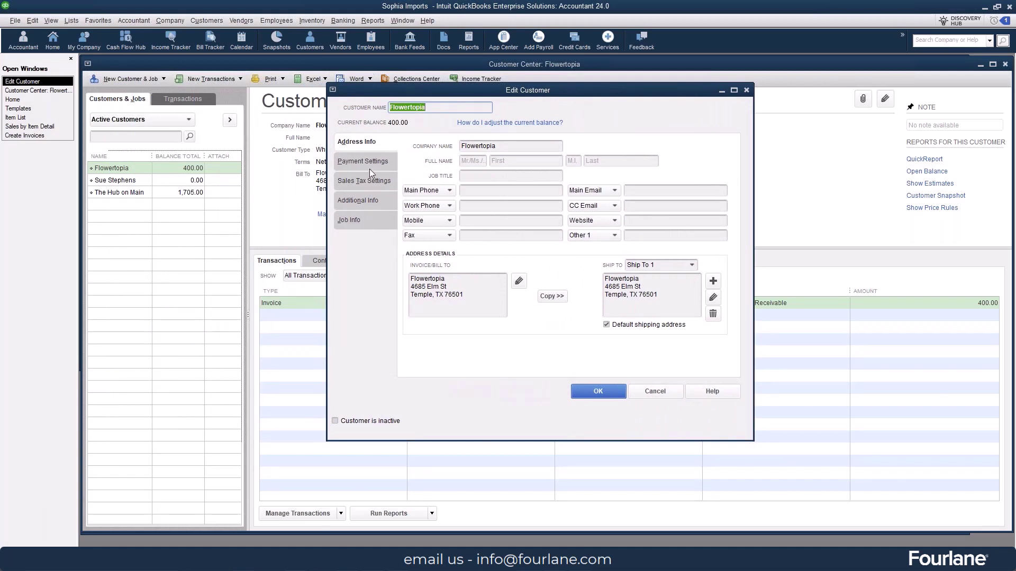
click(360, 207)
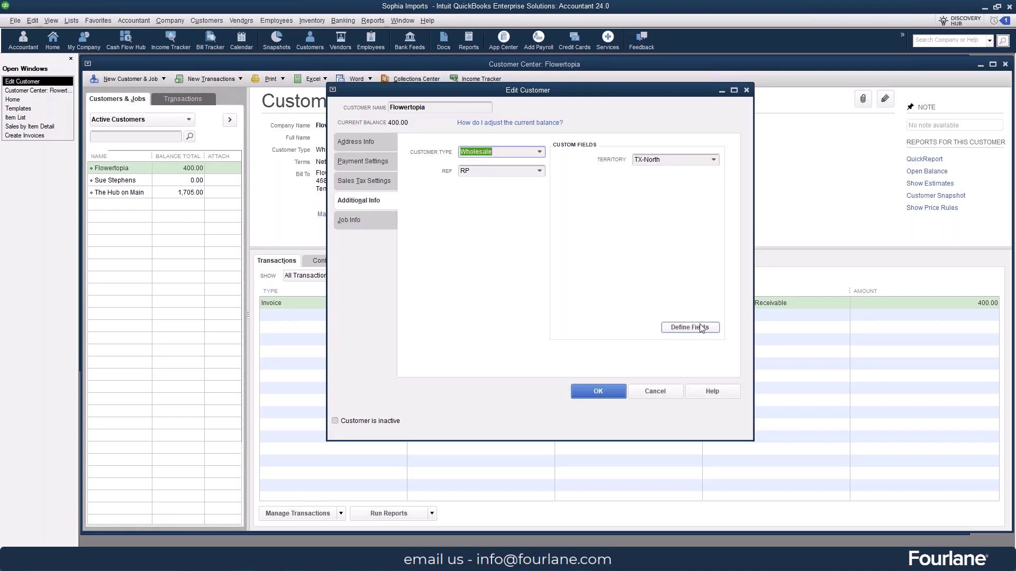
click(683, 332)
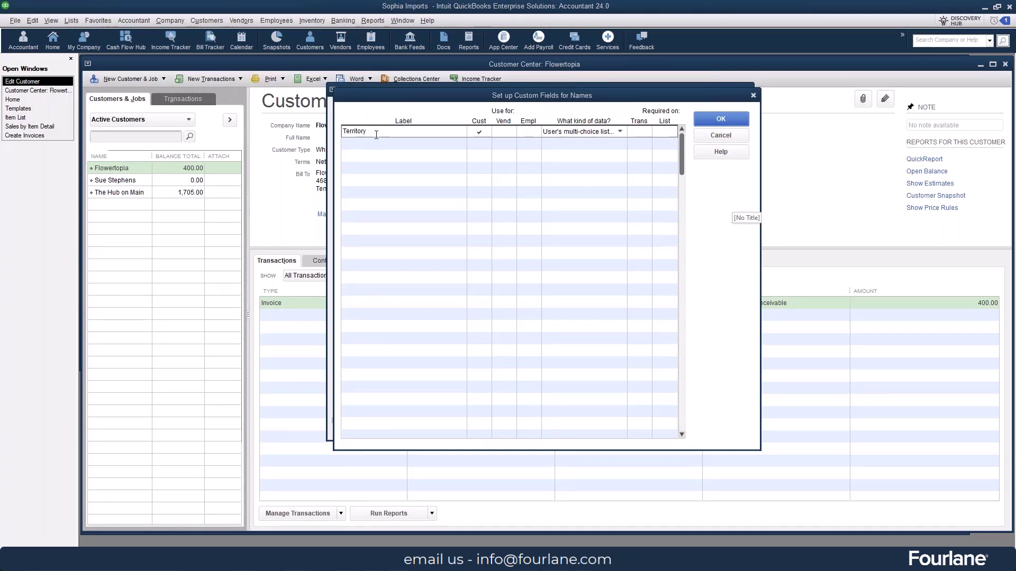
Keep Territory as a customer-only field with vendor use undone, and show its data type options.
click(380, 132)
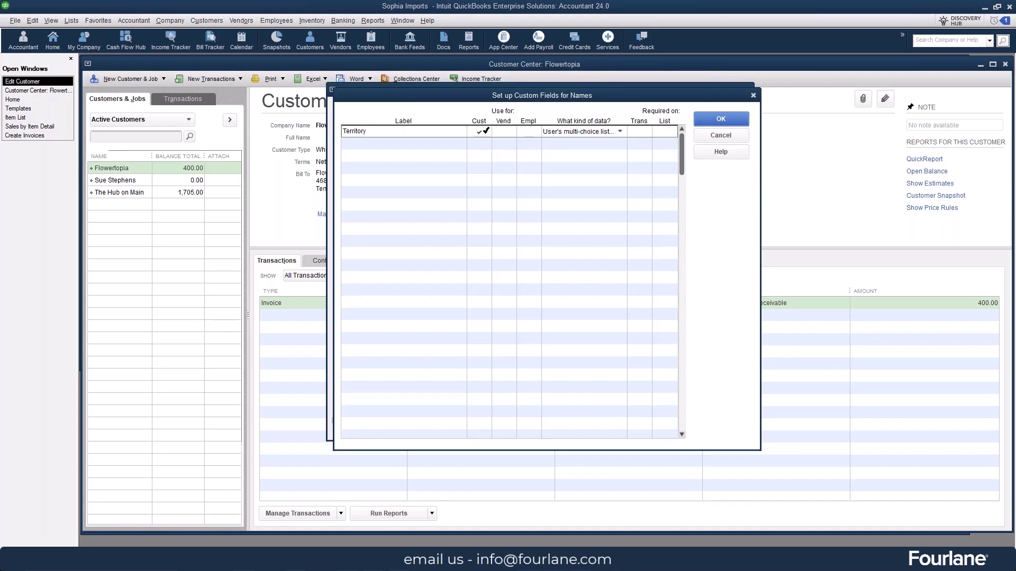
click(504, 132)
click(509, 132)
click(620, 132)
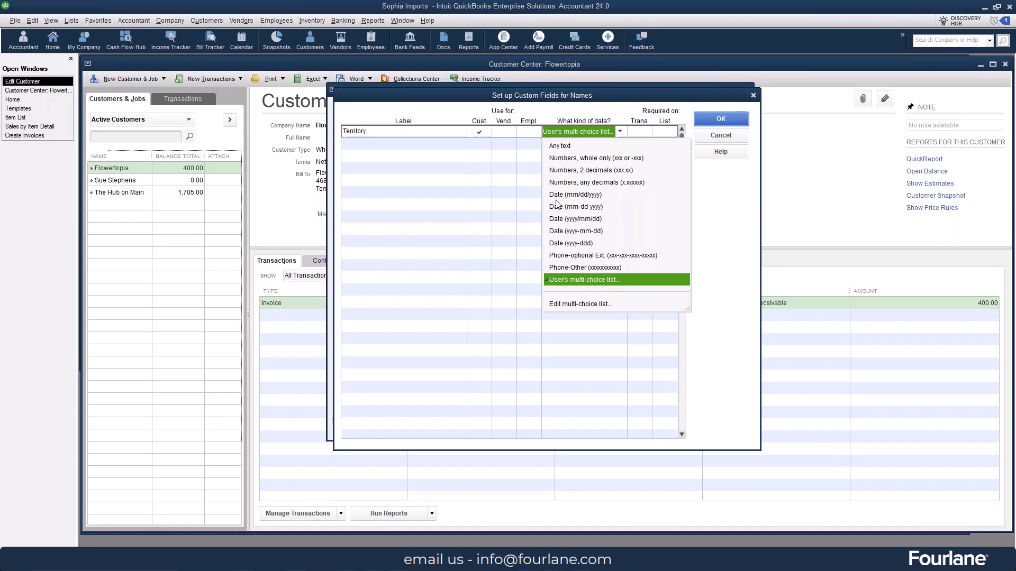
Keep Territory's TX-North, TX-South, TX-East and TX-West choices, require it on transactions only, and save.
click(579, 305)
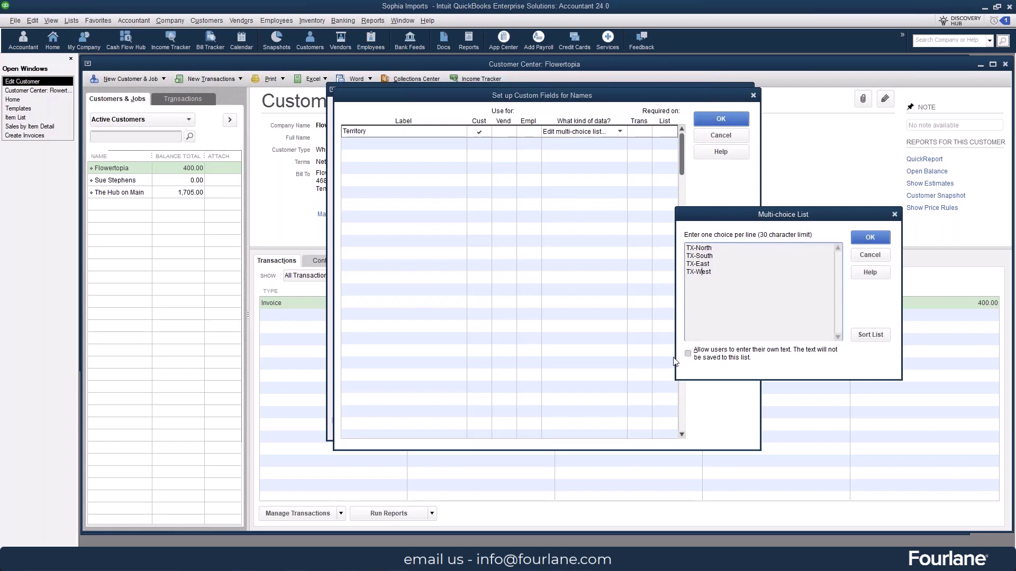
click(870, 239)
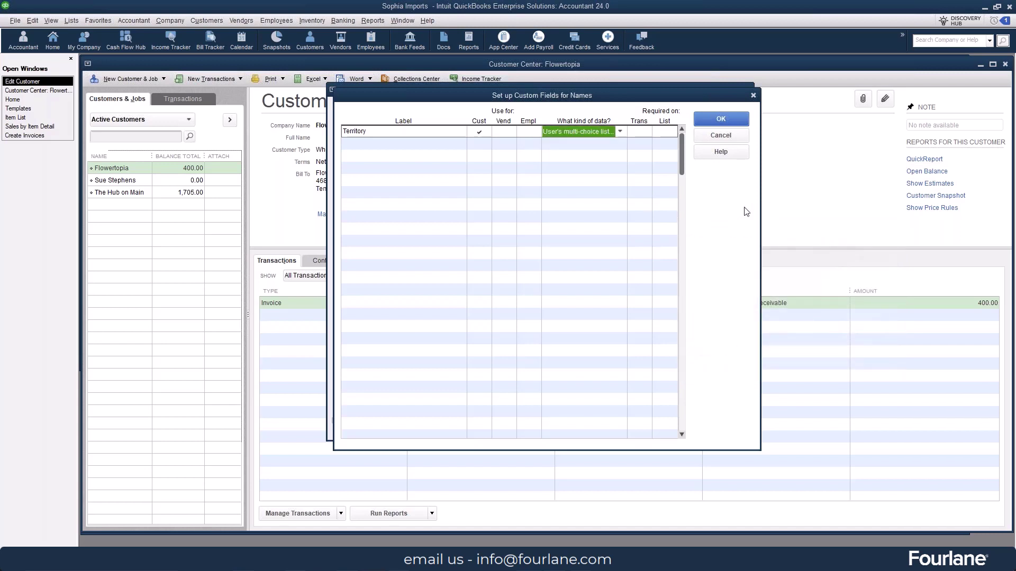
click(643, 130)
click(663, 132)
click(666, 131)
click(730, 120)
click(544, 252)
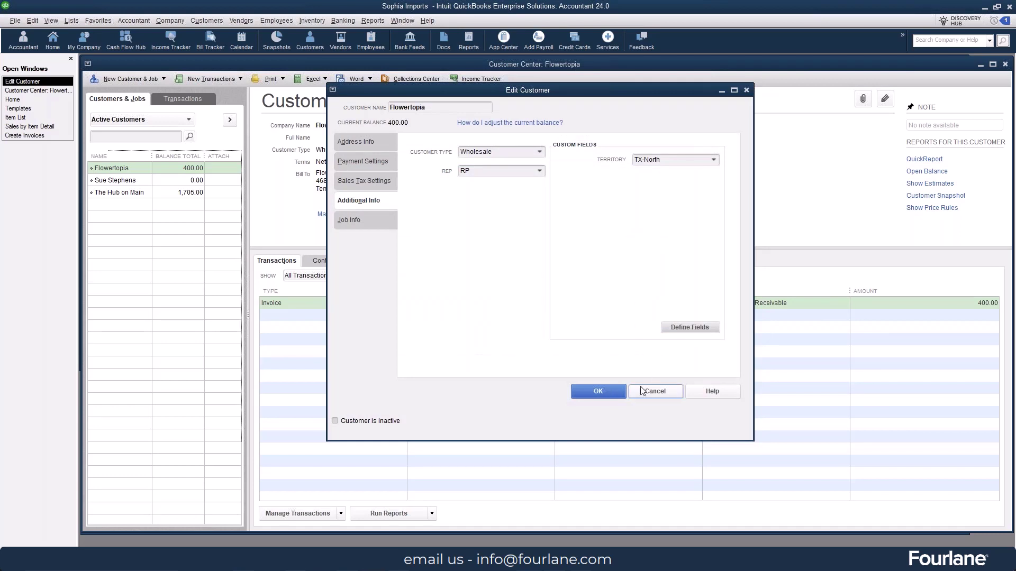
Save Flowertopia's record, then reopen it to confirm Territory TX-North before closing it again.
click(598, 391)
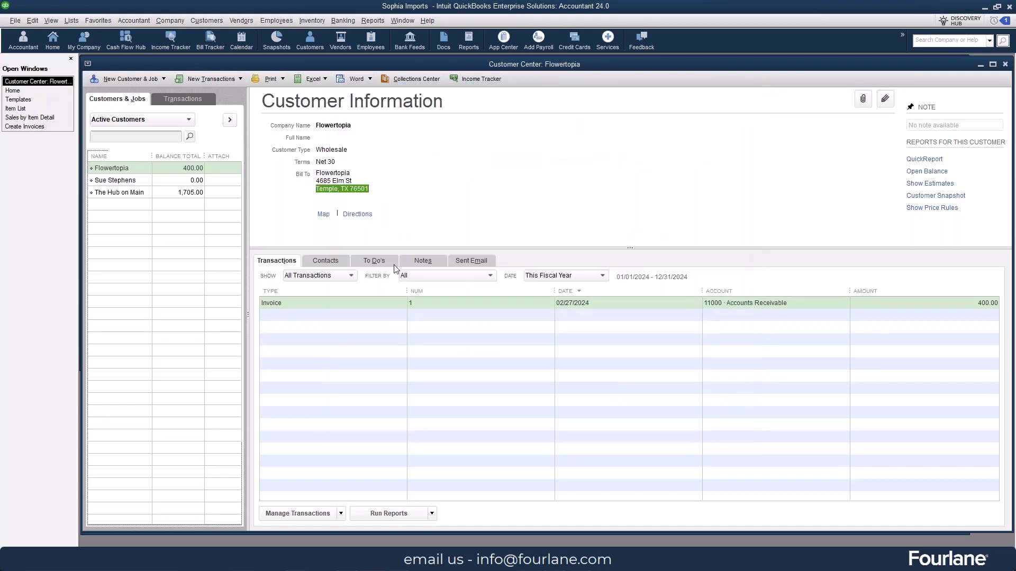
double_click(122, 170)
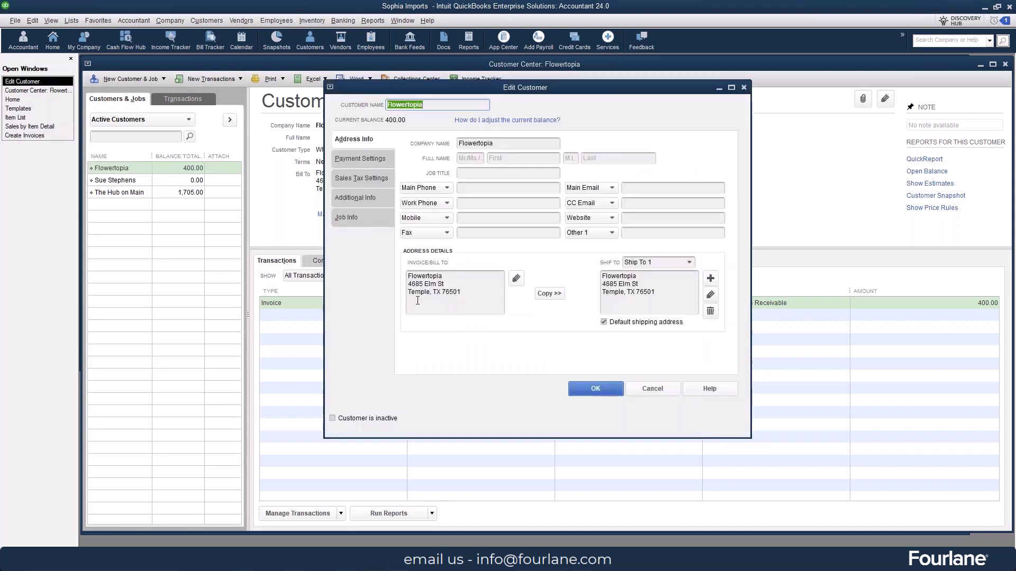
click(361, 204)
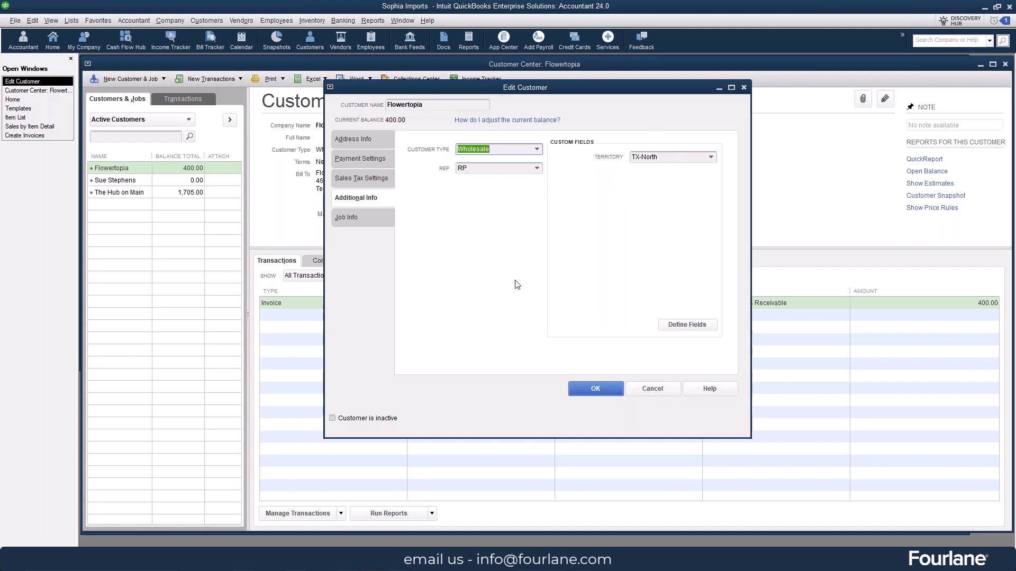
click(593, 388)
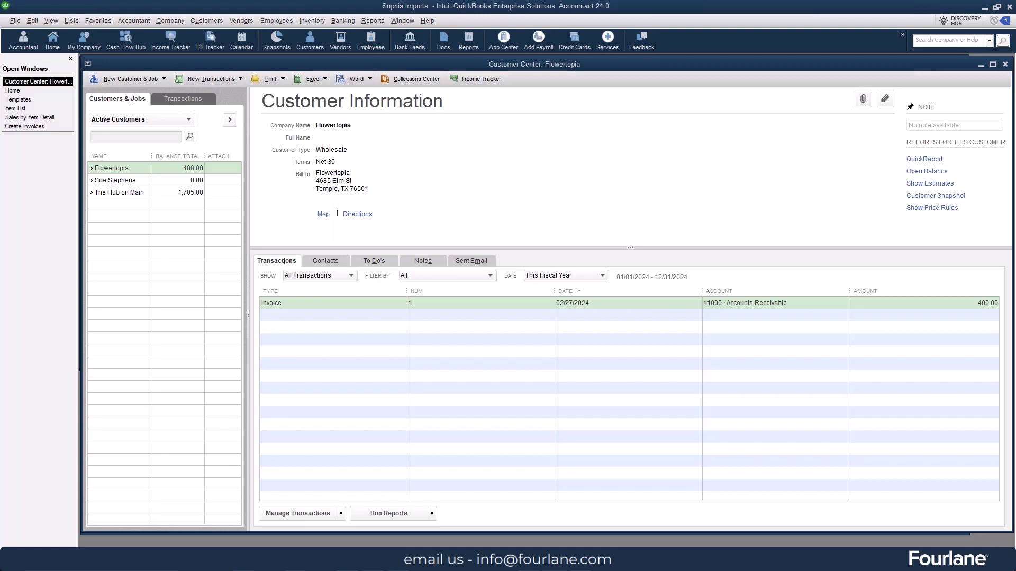
Go to Lists > Templates and start customizing the Sophia Imports Invoice template.
click(476, 159)
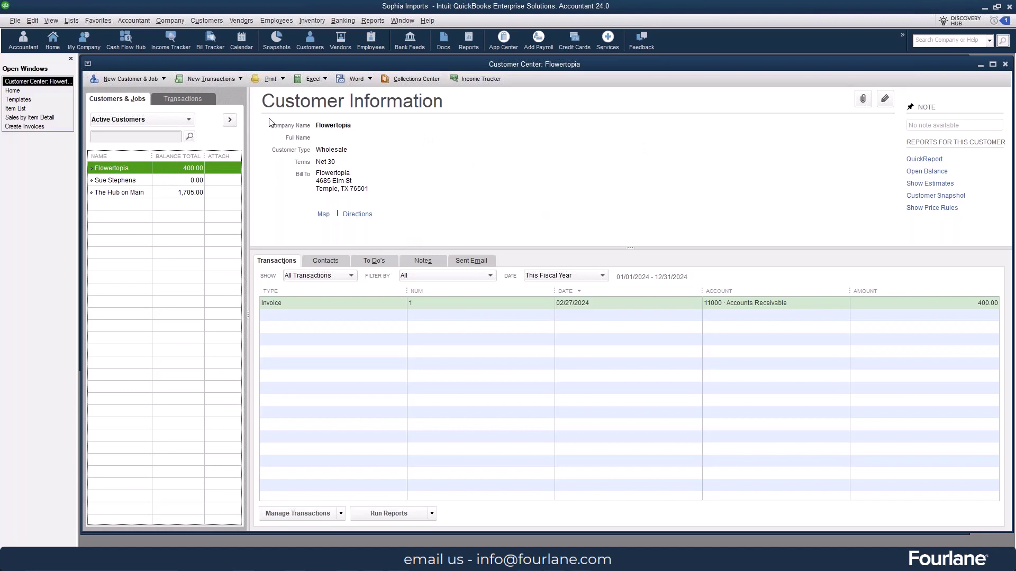
click(73, 20)
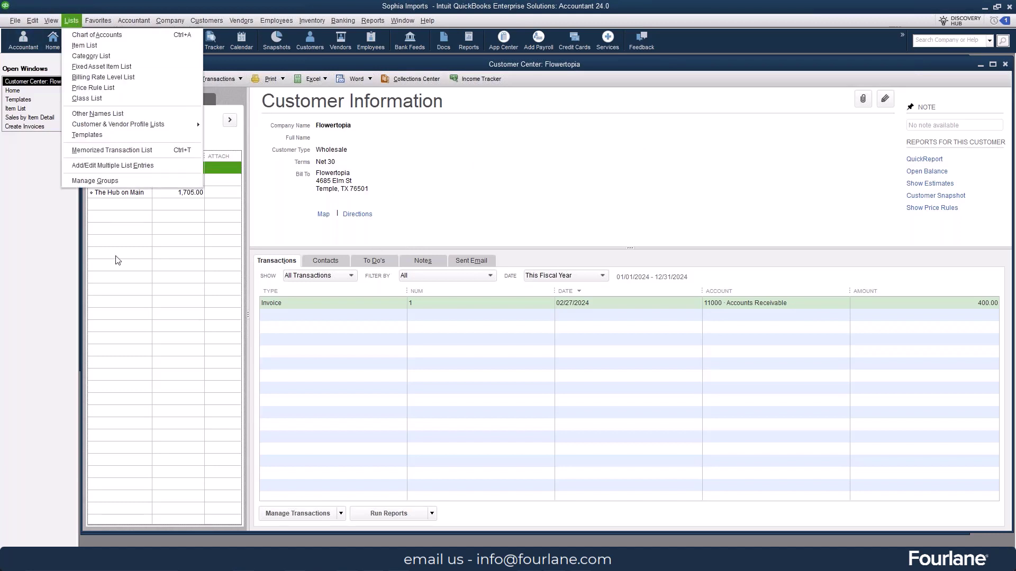
click(88, 134)
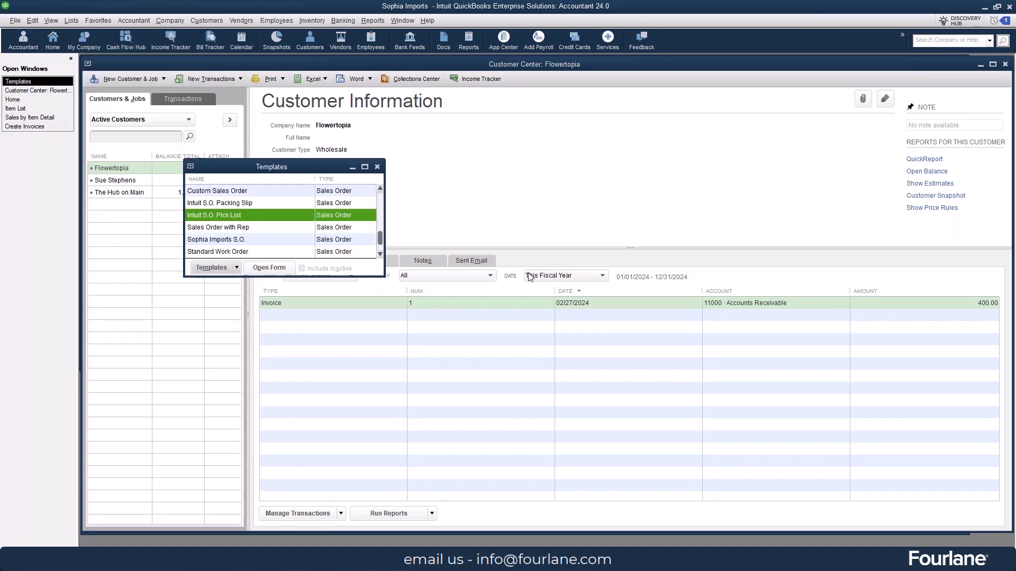
scroll(222, 230, down, 1)
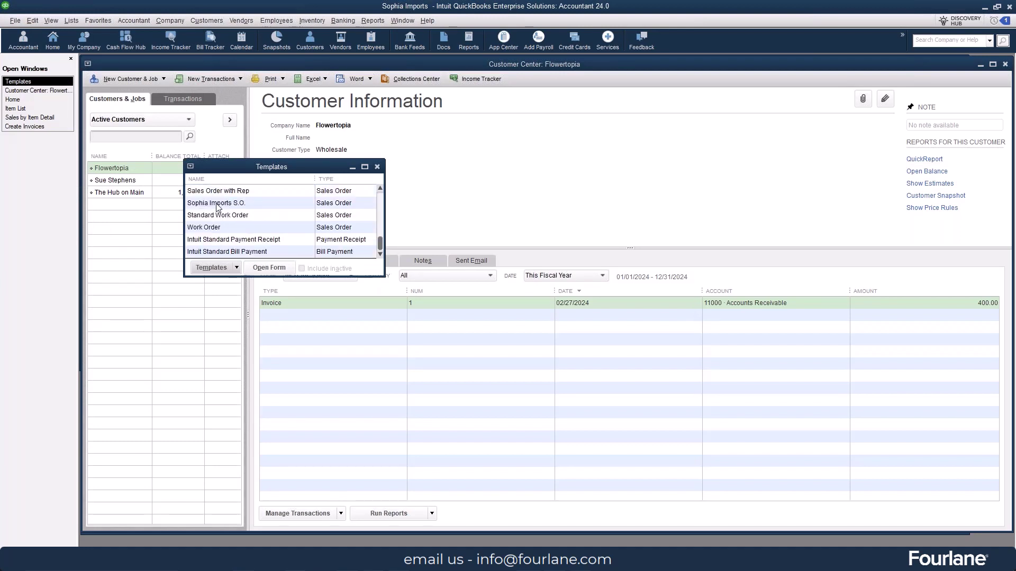
scroll(227, 220, up, 1)
click(229, 216)
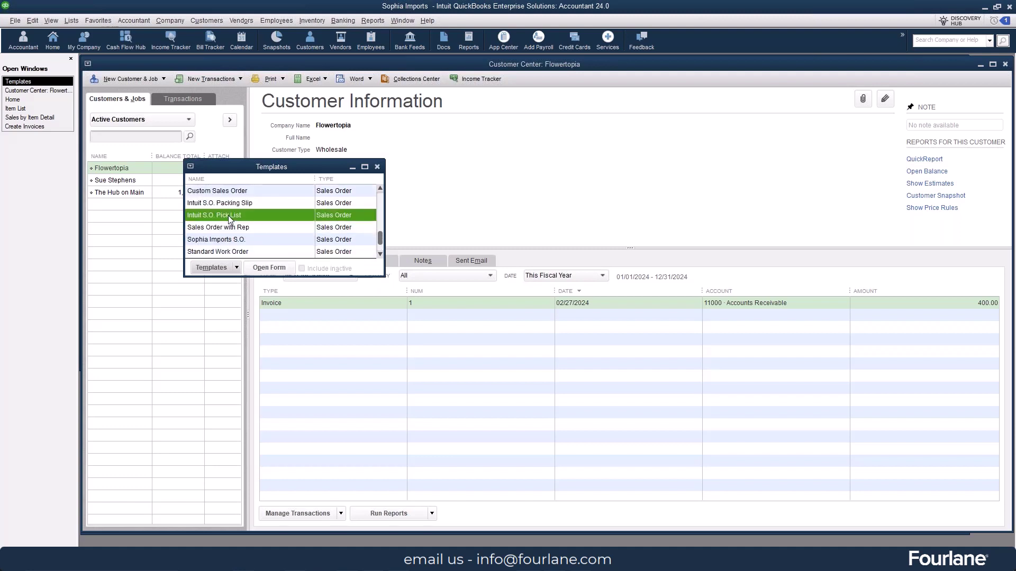
scroll(229, 218, up, 6)
scroll(230, 220, up, 3)
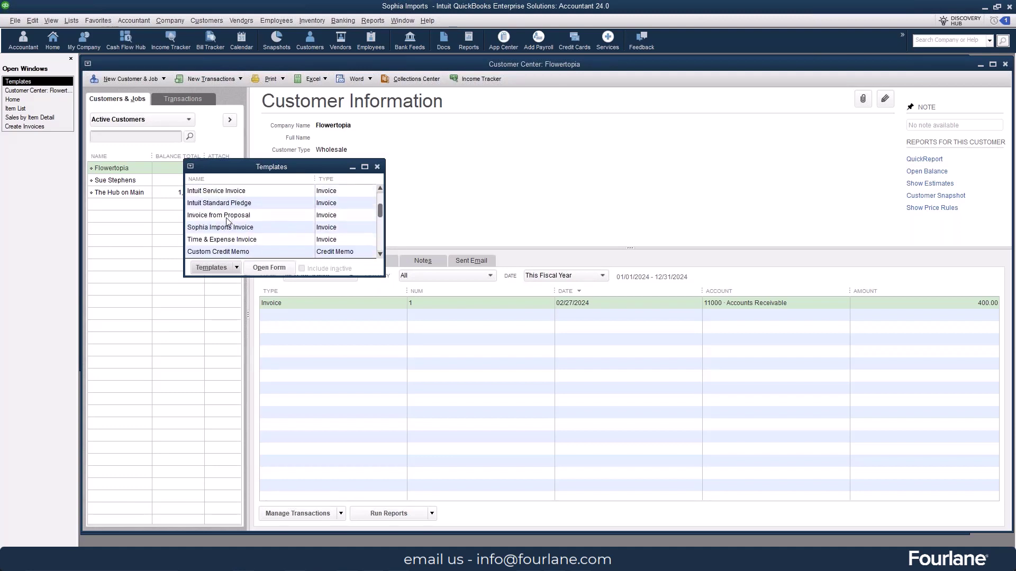
double_click(235, 227)
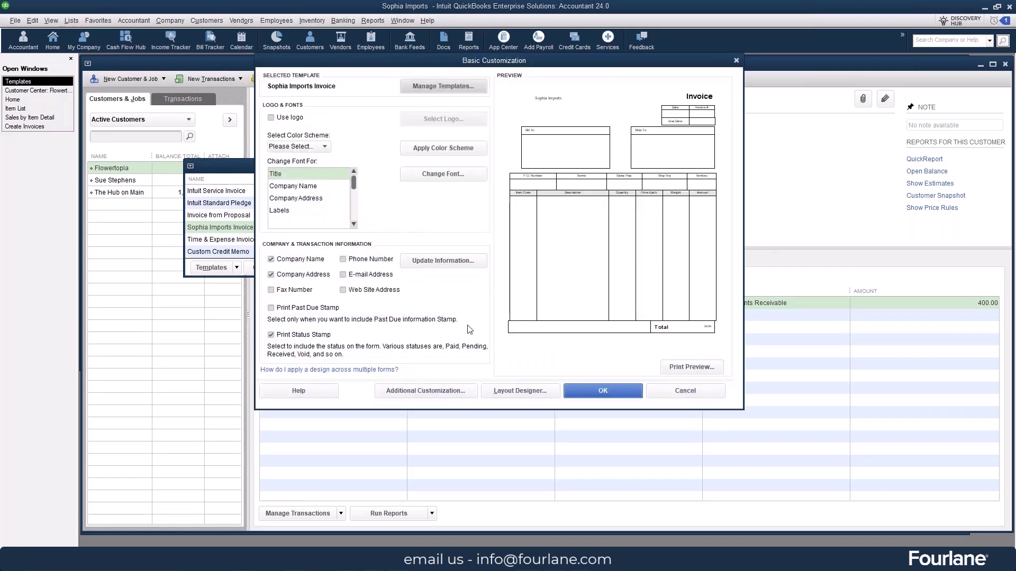
Review the Territory header field in Additional Customization, check the print preview, and accept both dialogs.
click(428, 387)
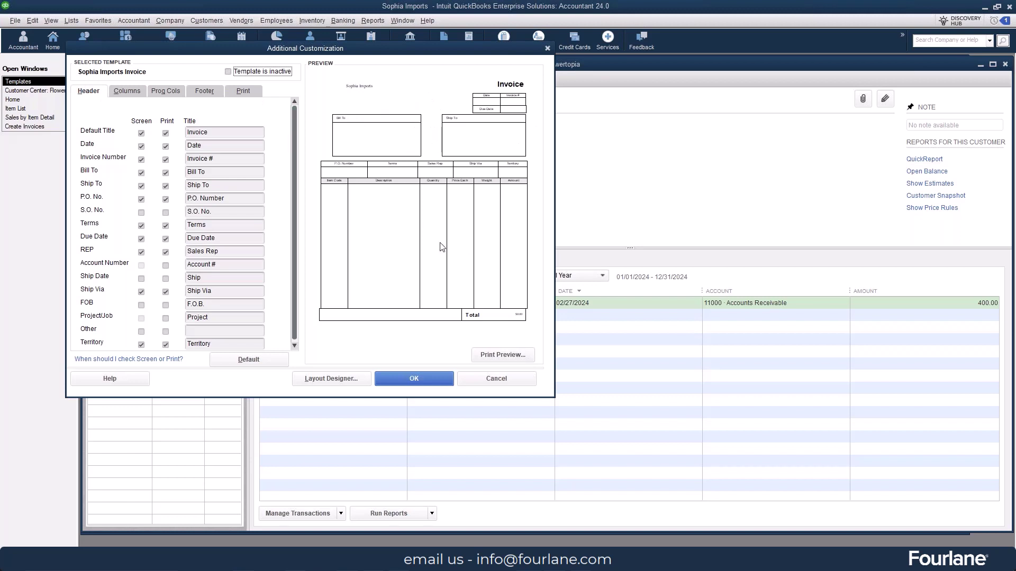
scroll(135, 203, down, 1)
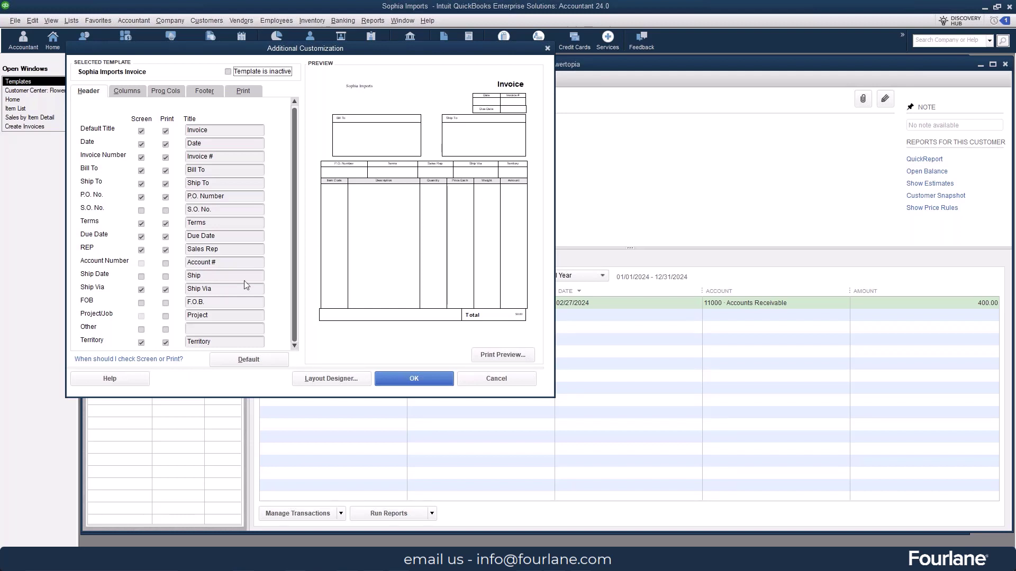
click(497, 353)
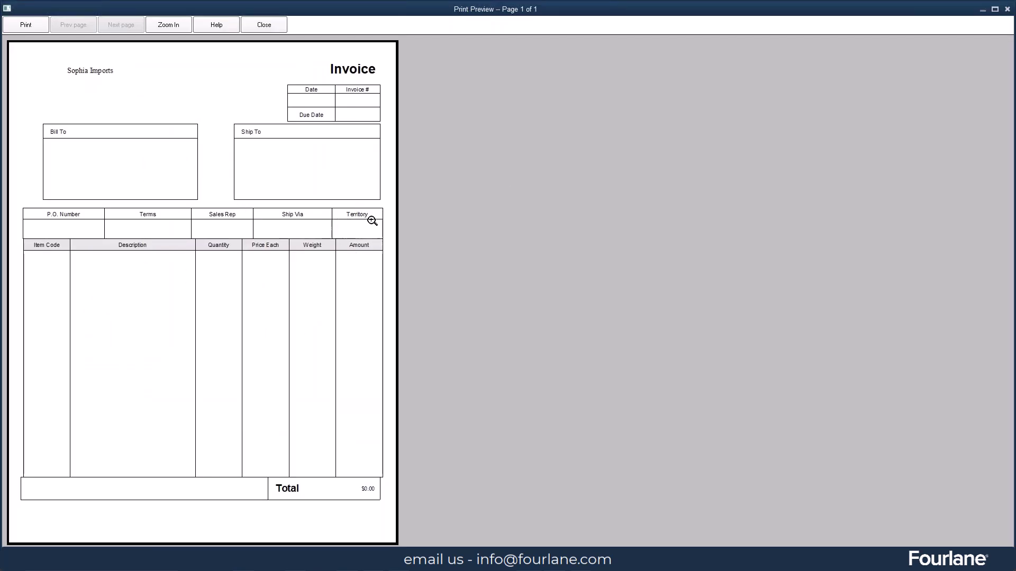
click(264, 24)
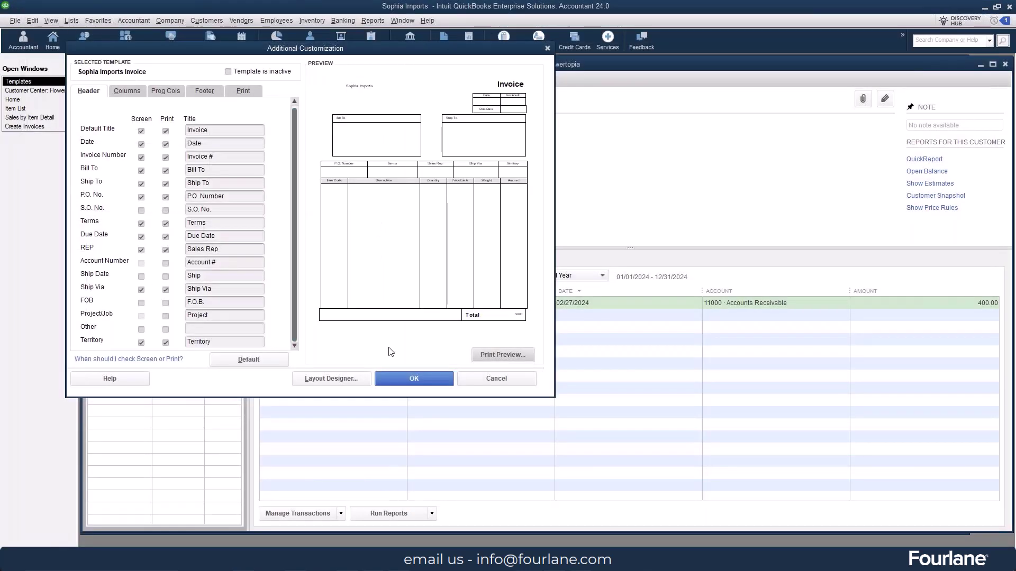
click(412, 383)
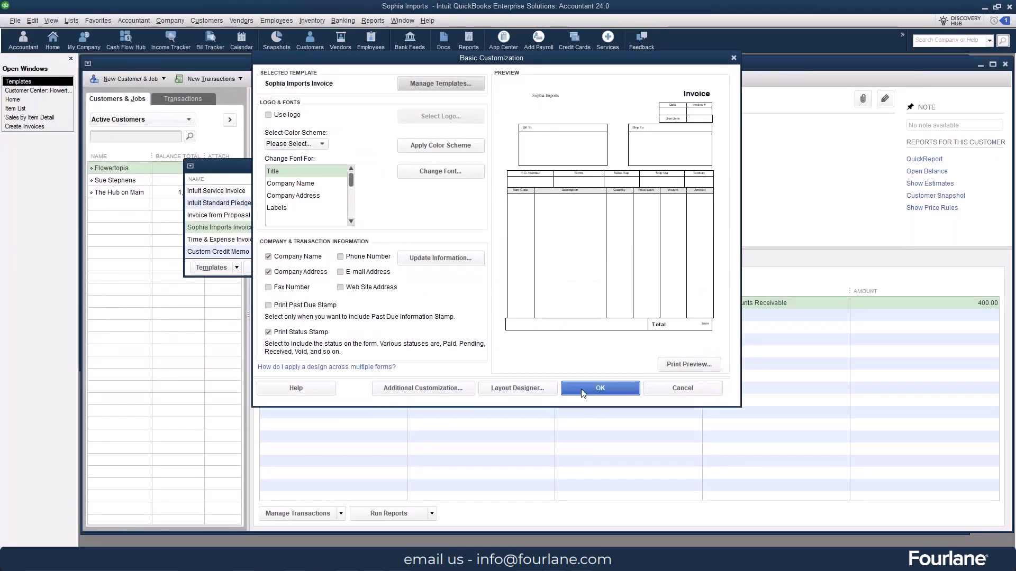
click(597, 389)
click(195, 212)
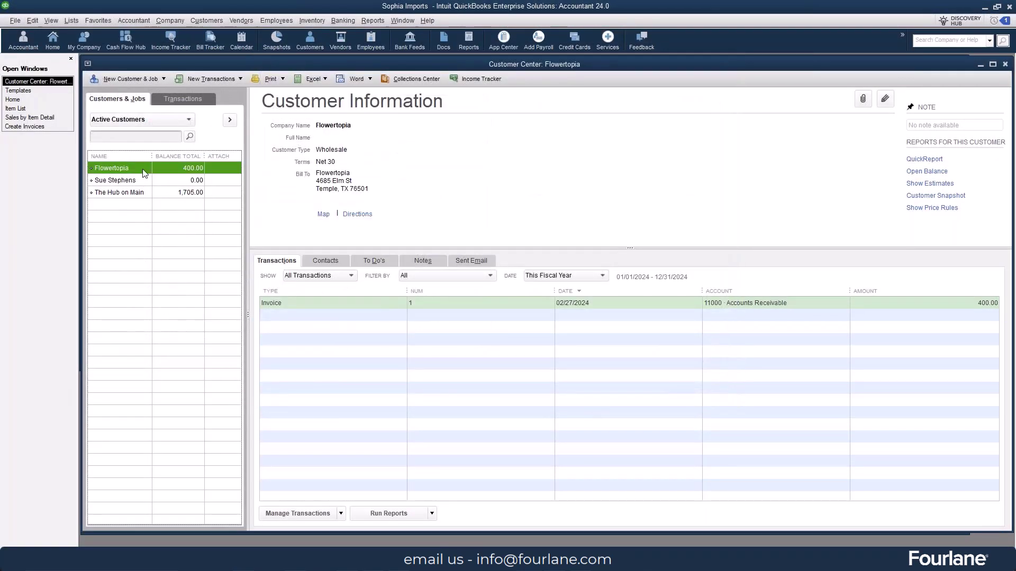
double_click(299, 303)
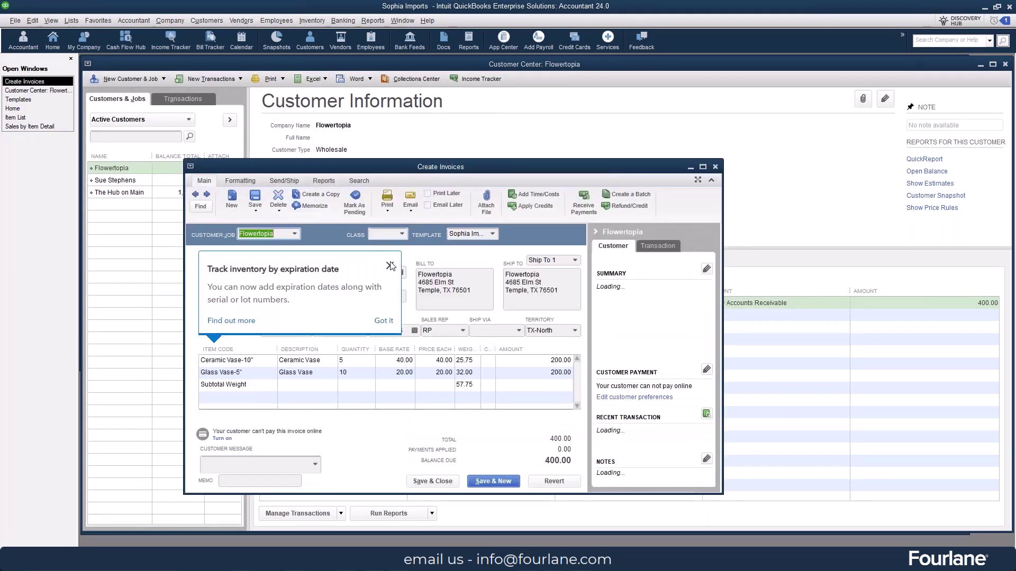
click(390, 266)
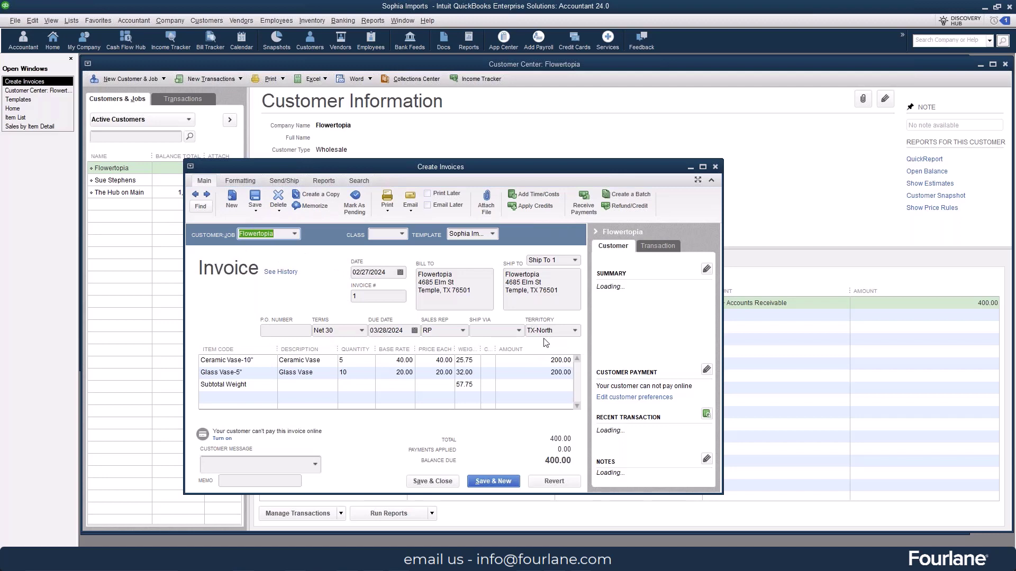
click(715, 167)
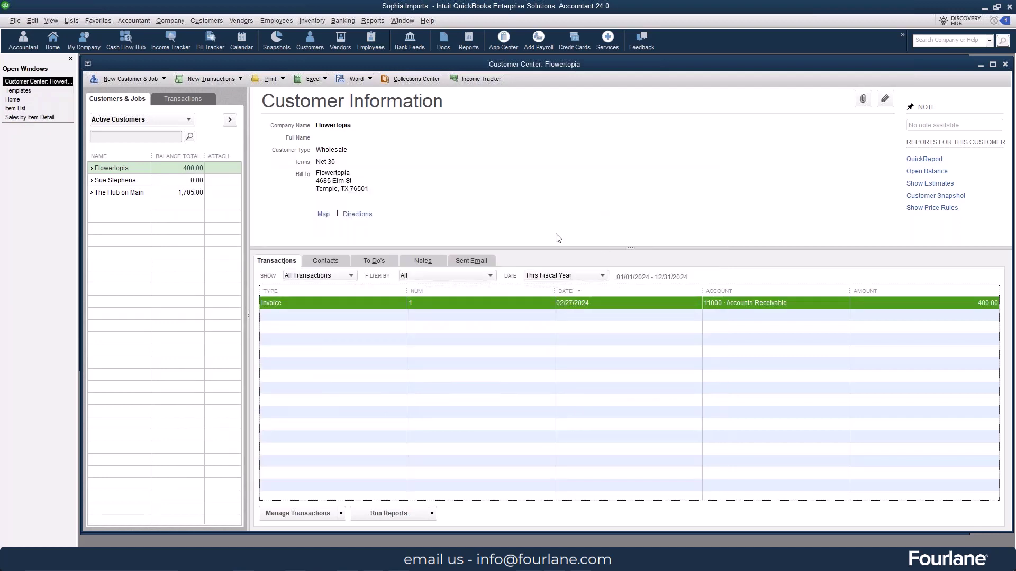
click(377, 20)
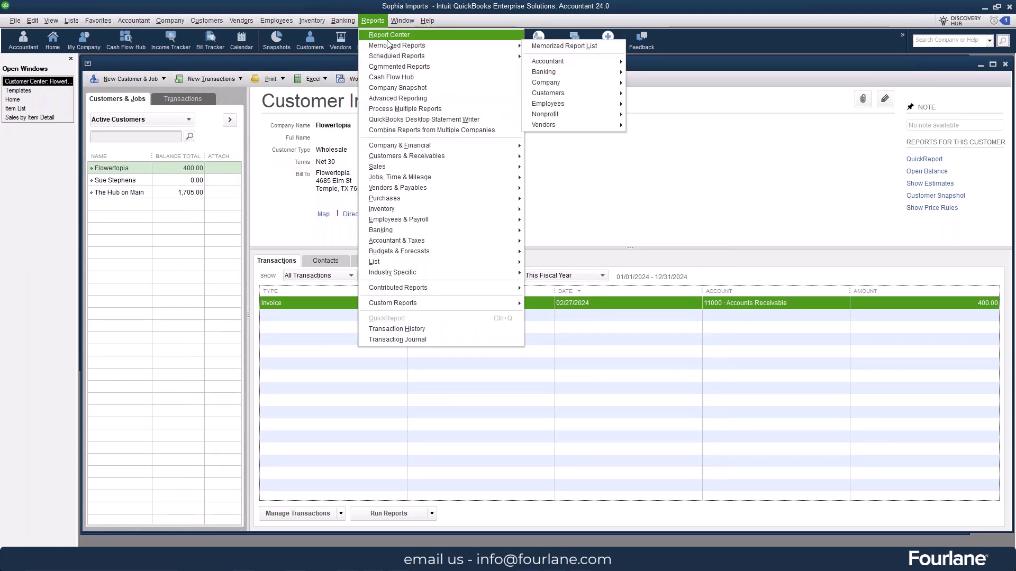
mouse_move(393, 166)
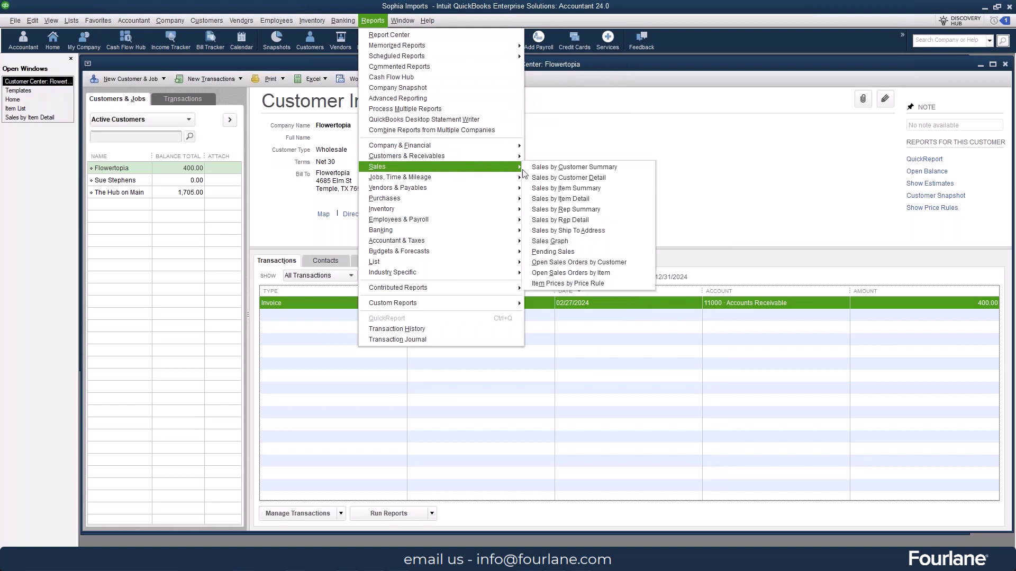
click(560, 177)
click(240, 201)
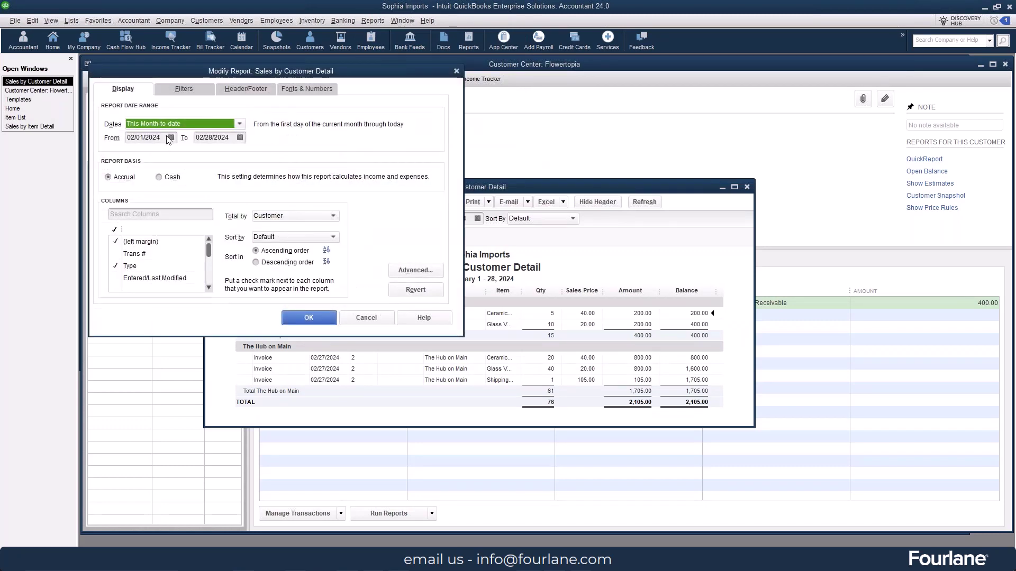
click(183, 90)
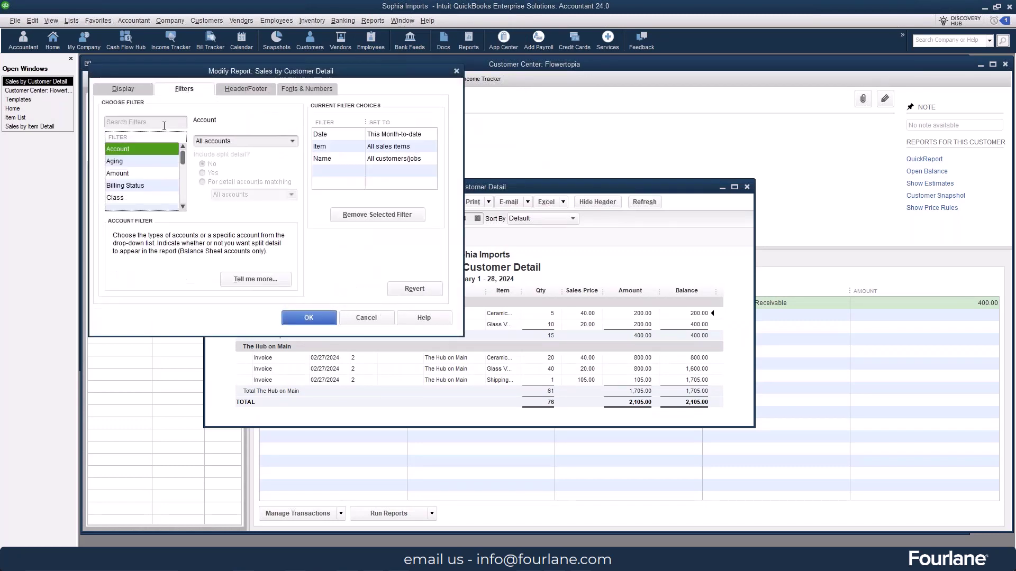
click(152, 122)
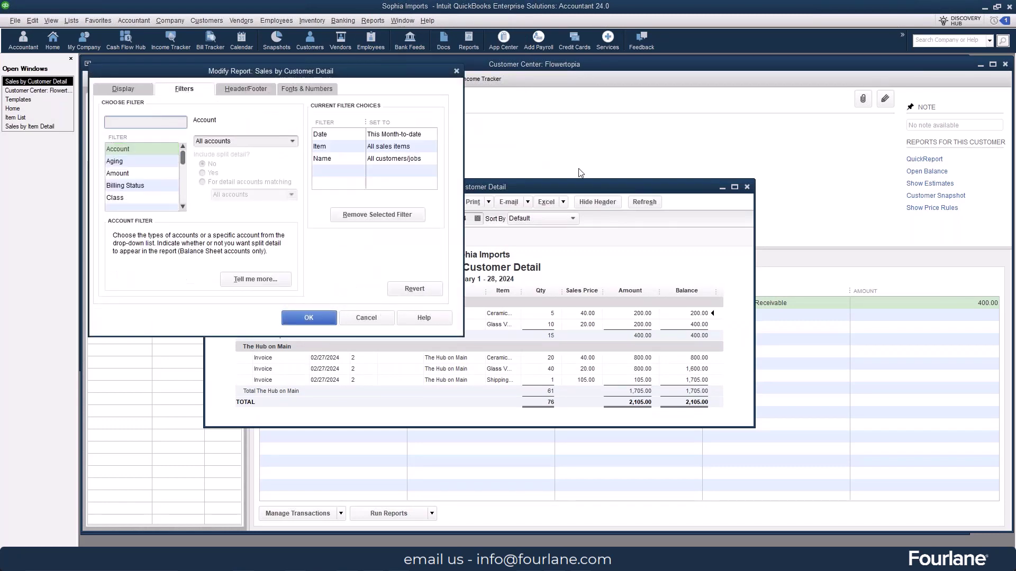
text(Territory)
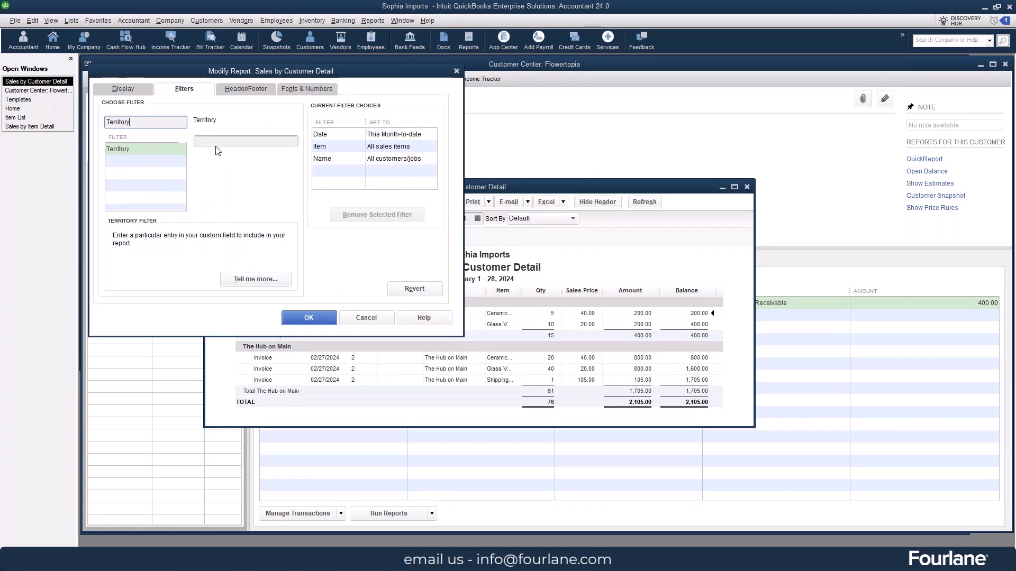
key(Tab)
text(TX)
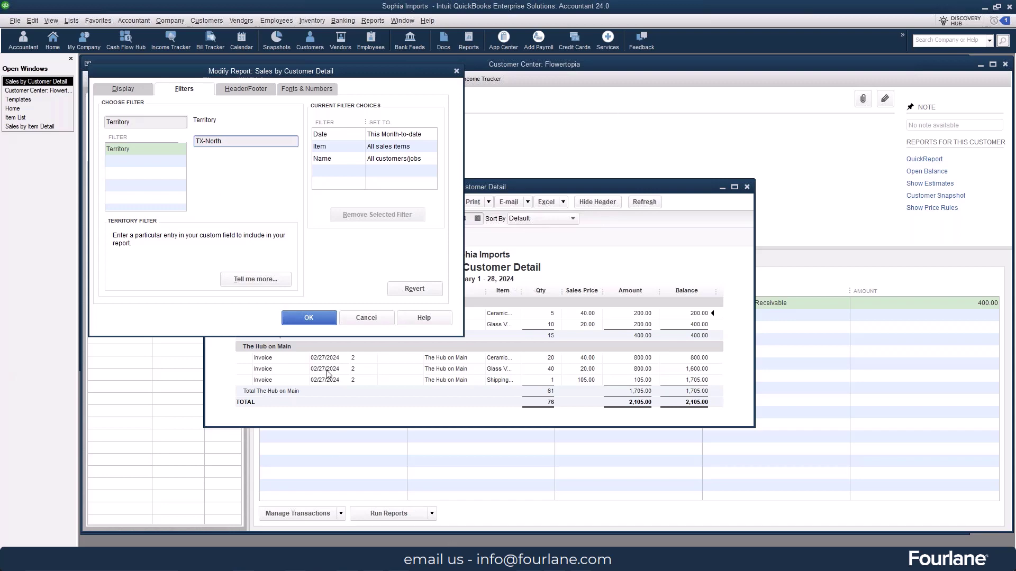
click(309, 318)
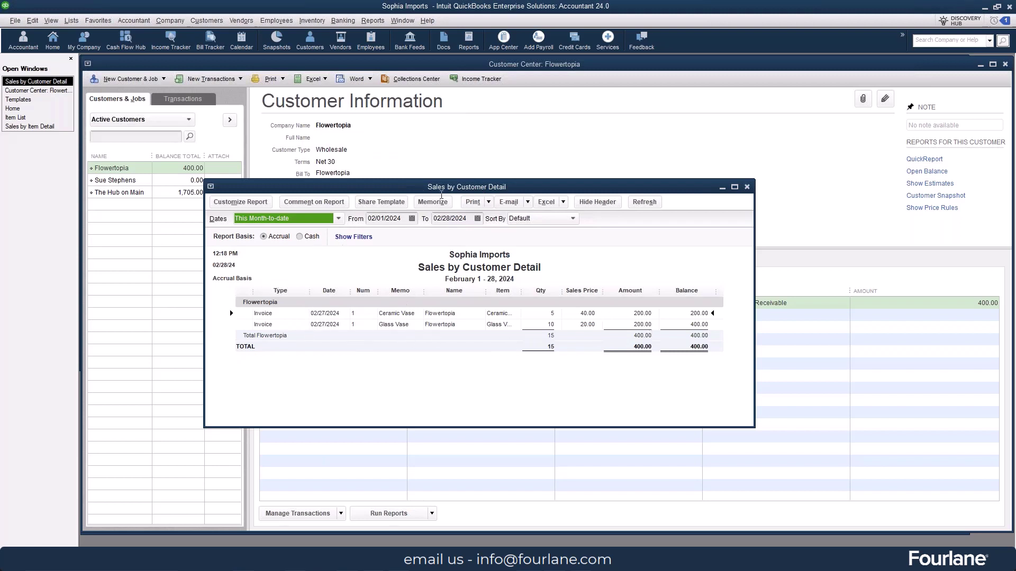
click(747, 187)
click(551, 257)
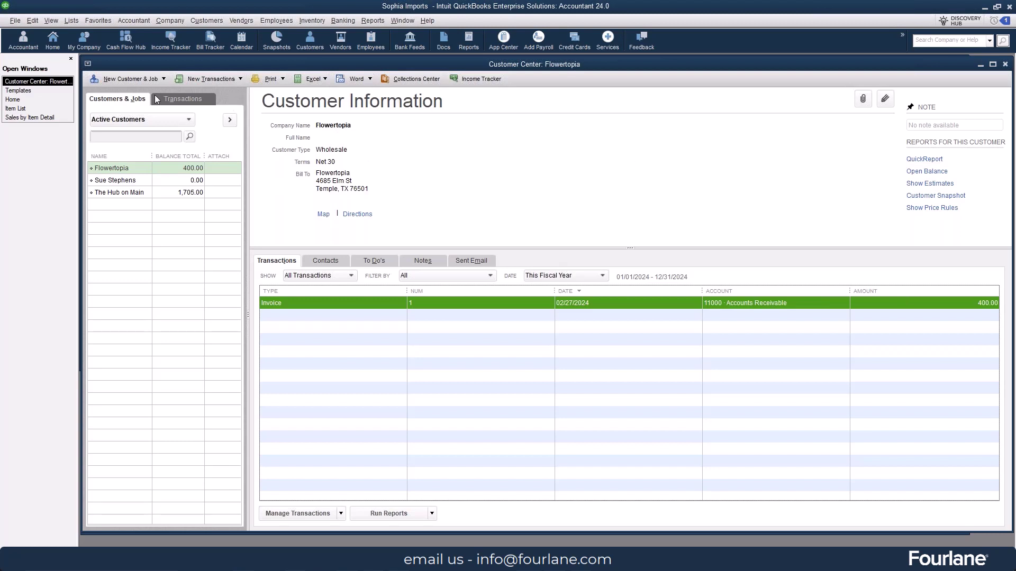
Open Ceramic Vase-10" from the Item List and view its custom fields: weight 5.15, commission Y.
click(16, 109)
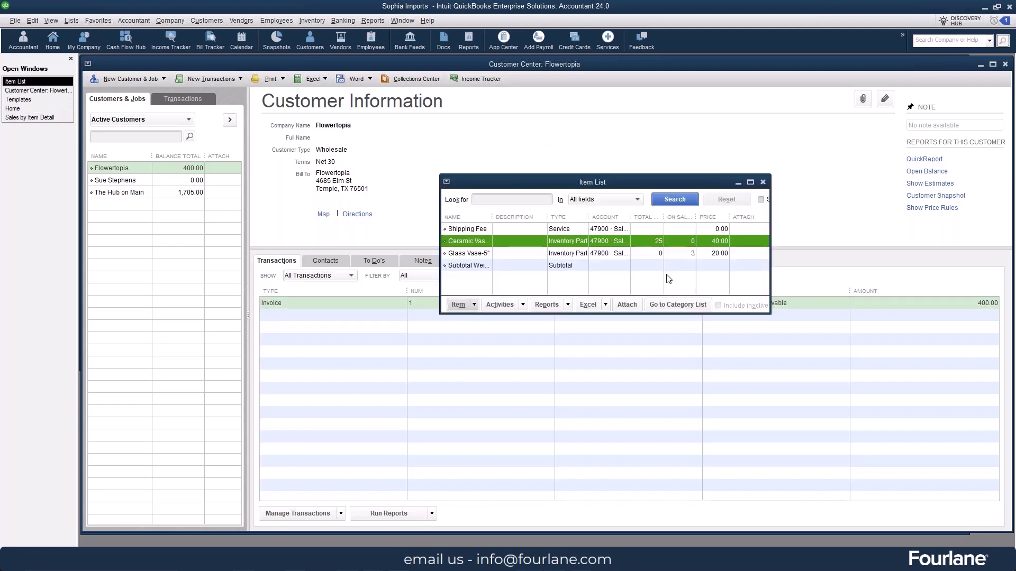
double_click(516, 244)
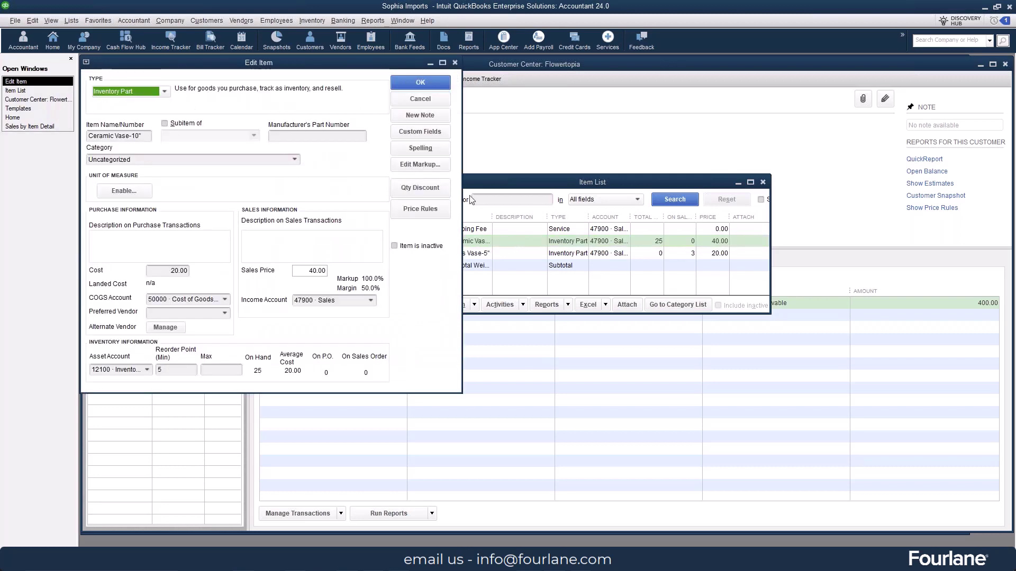
click(402, 131)
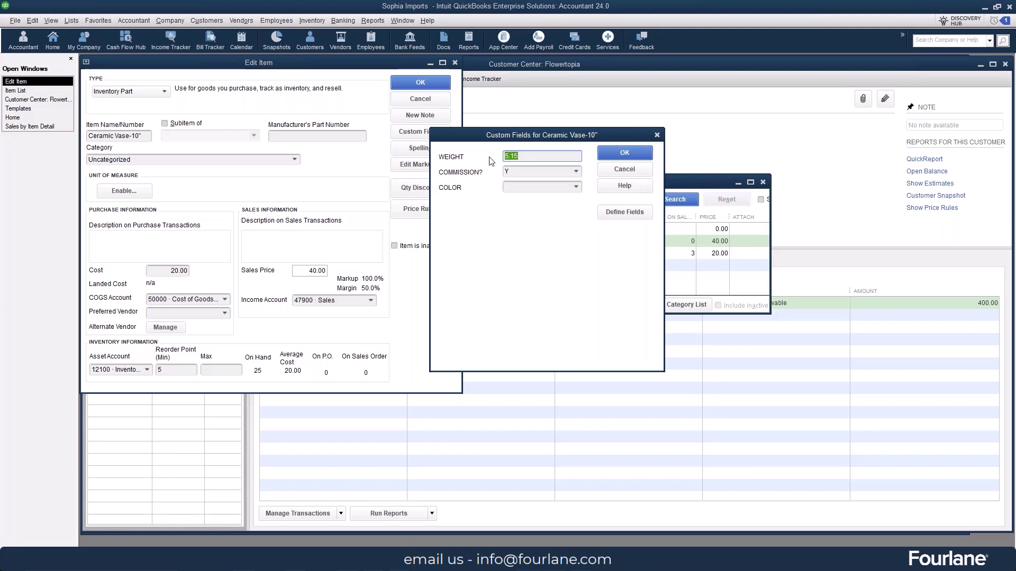
Keep COMMISSION at Y and review the available COLOR values.
click(515, 169)
click(580, 171)
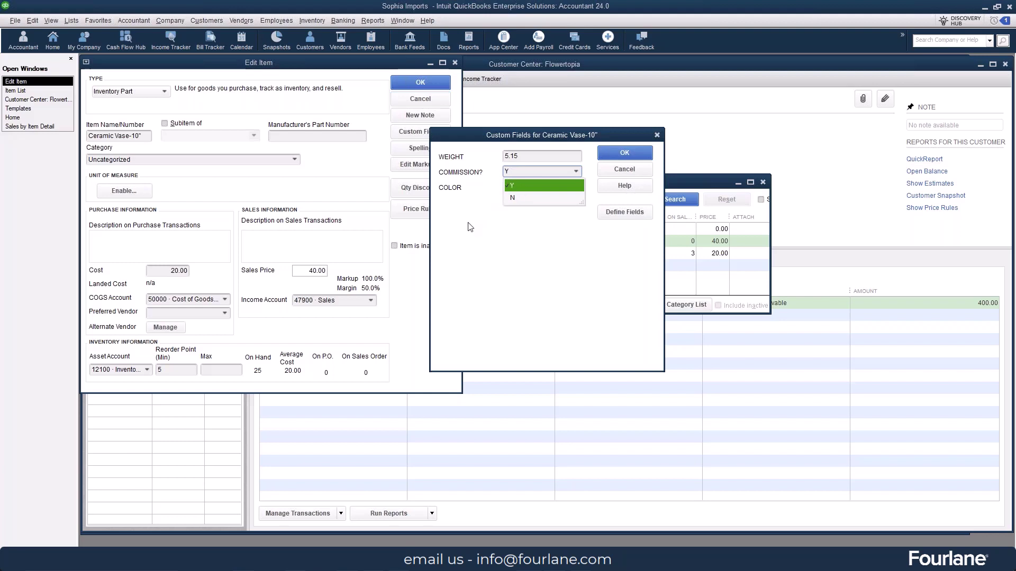
click(543, 230)
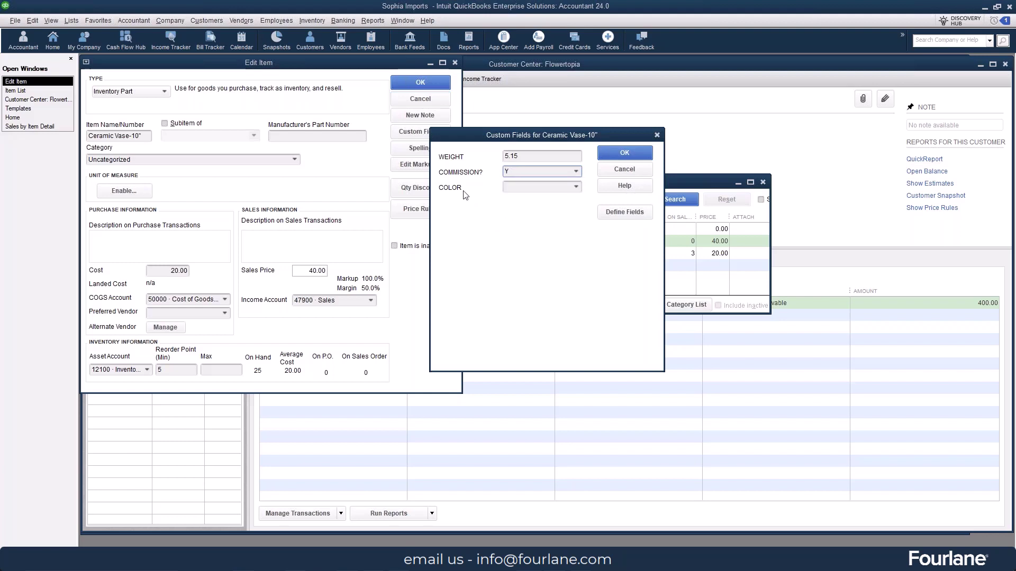
click(576, 187)
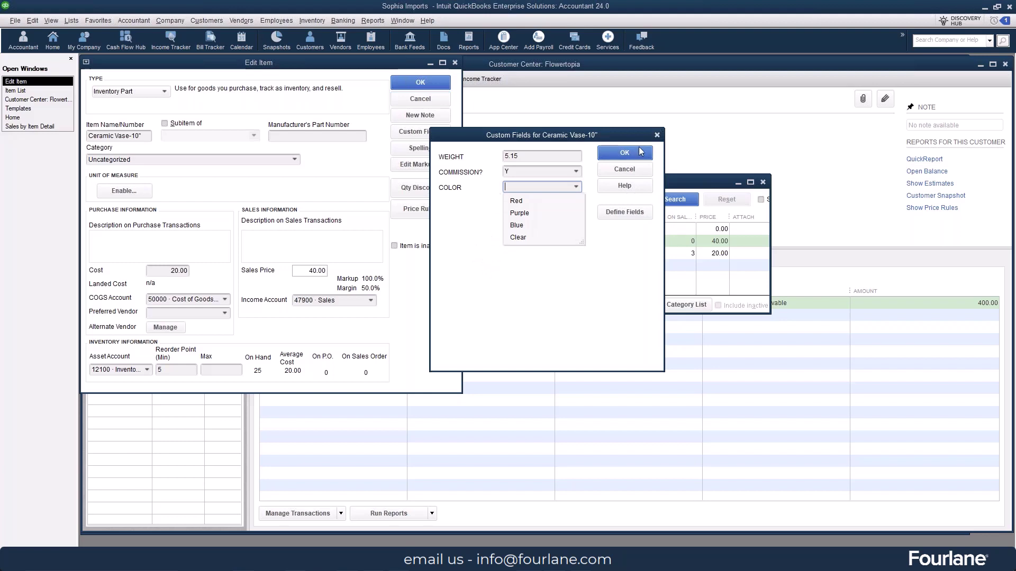
Try saving with COLOR blank, dismiss the specified-values warnings, and close Custom Fields without saving.
click(625, 155)
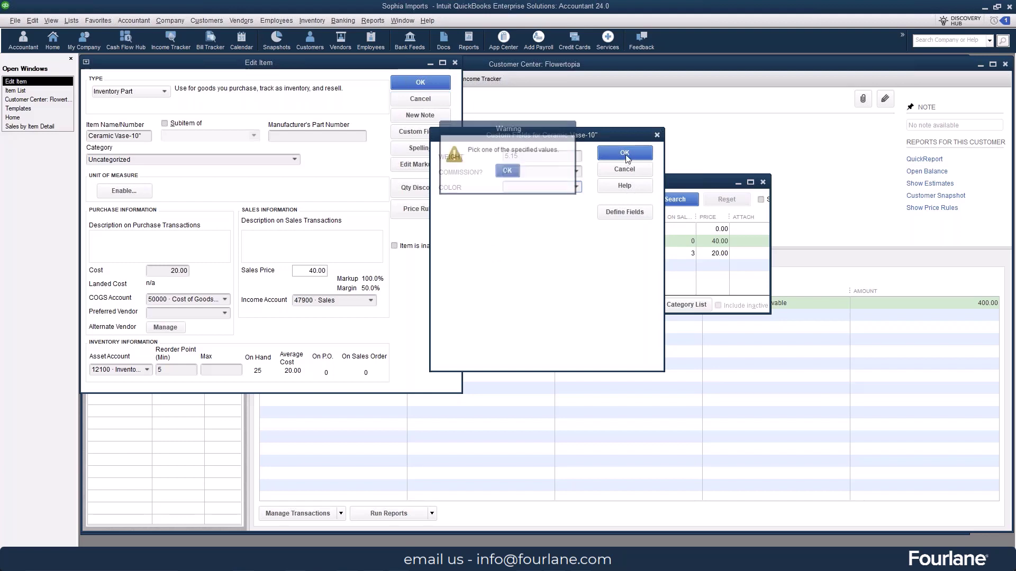
click(507, 171)
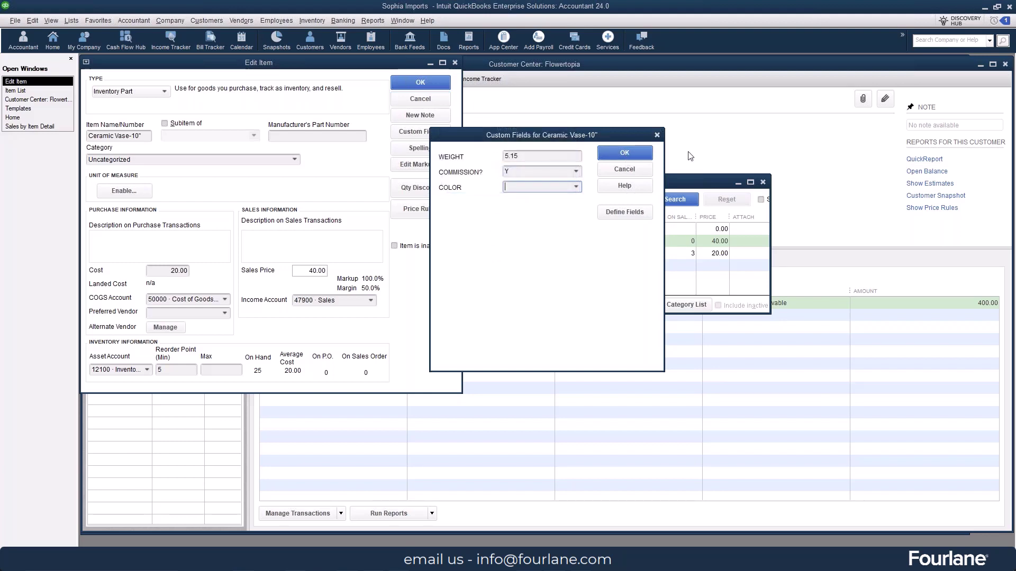
click(624, 154)
click(507, 170)
click(577, 186)
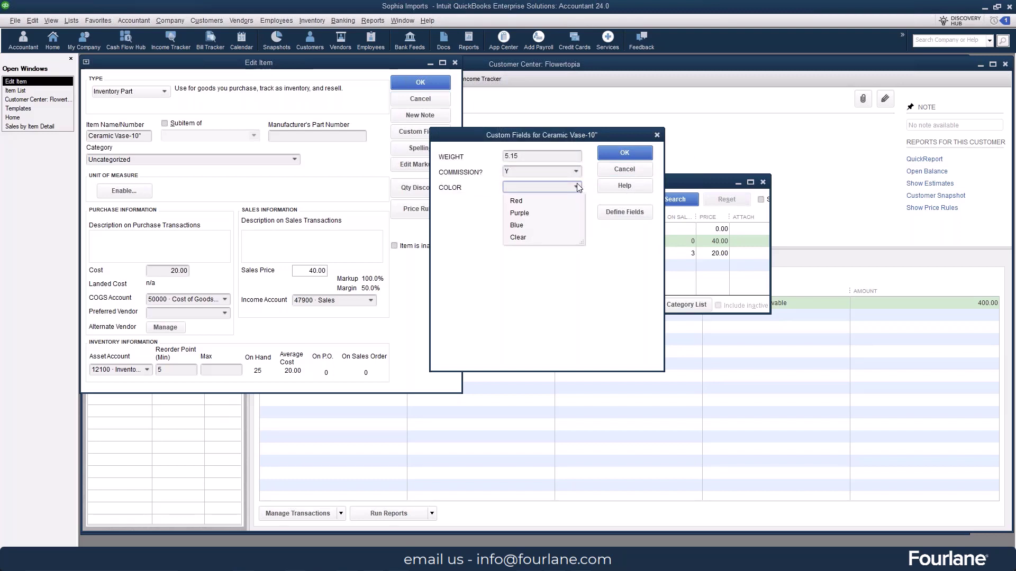
click(564, 290)
click(624, 154)
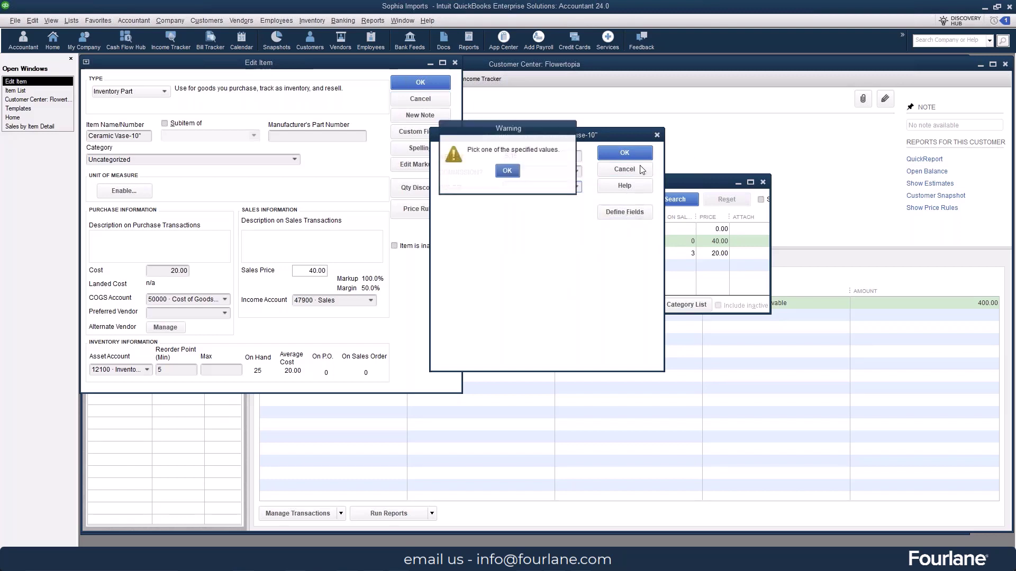
click(507, 171)
click(657, 137)
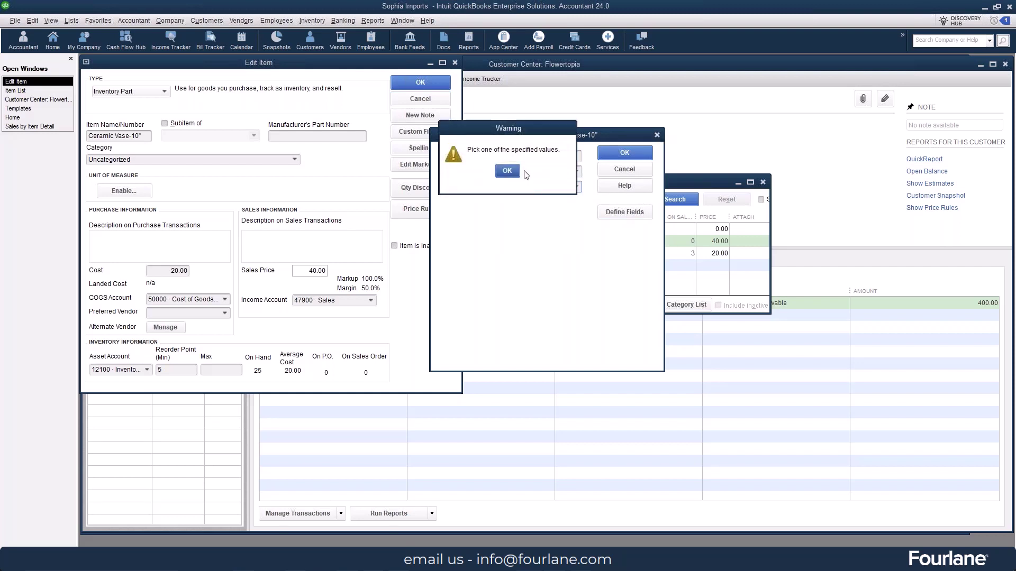
click(526, 173)
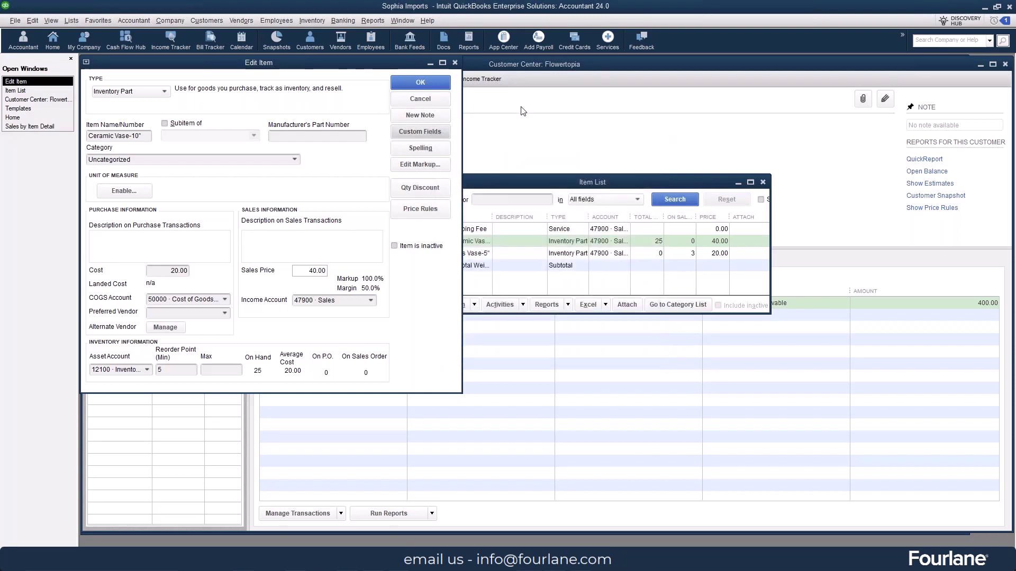
Close the Ceramic Vase-10" item windows and reopen the Sophia Imports Invoice template for customization.
click(403, 82)
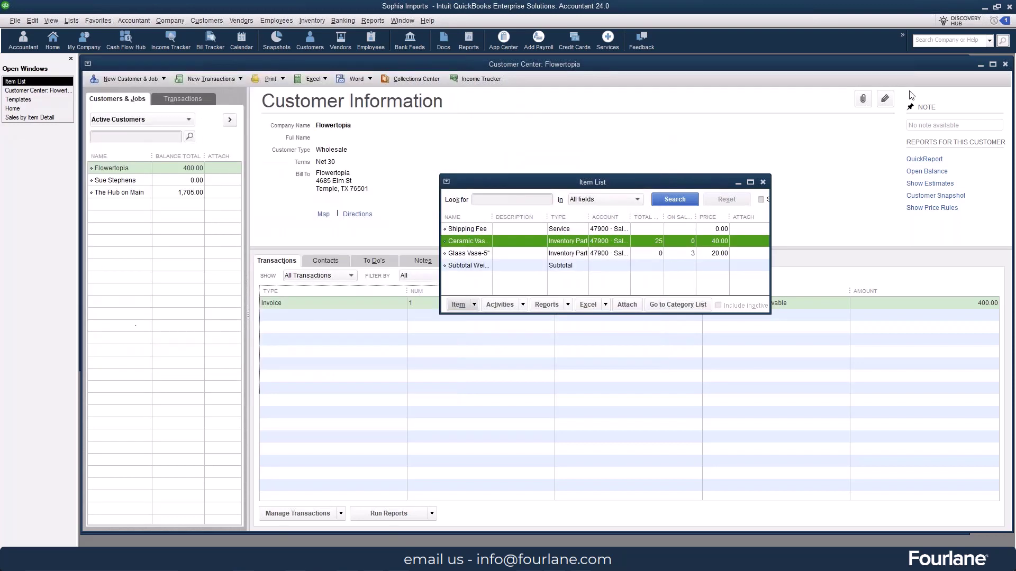
click(762, 183)
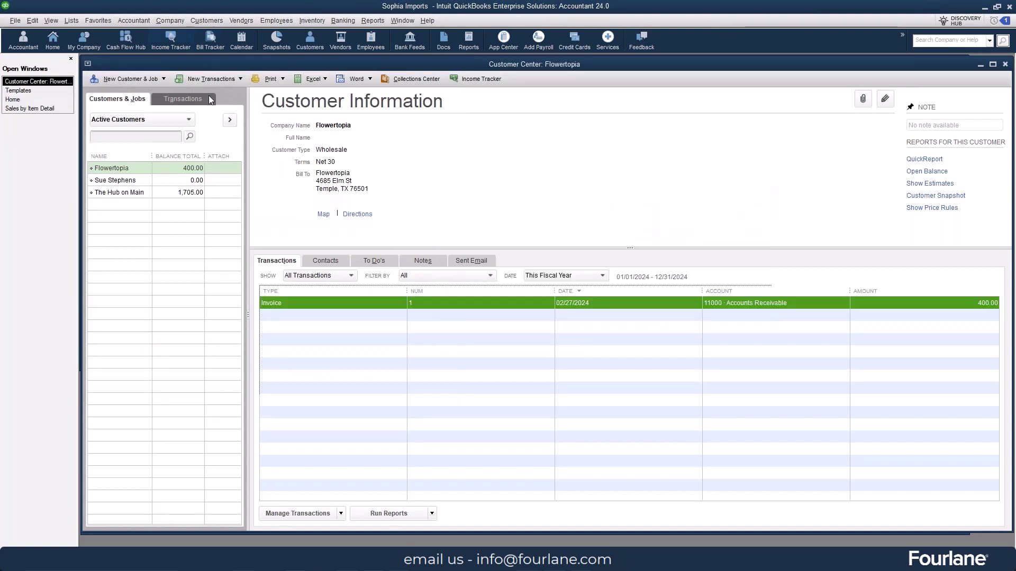
click(31, 90)
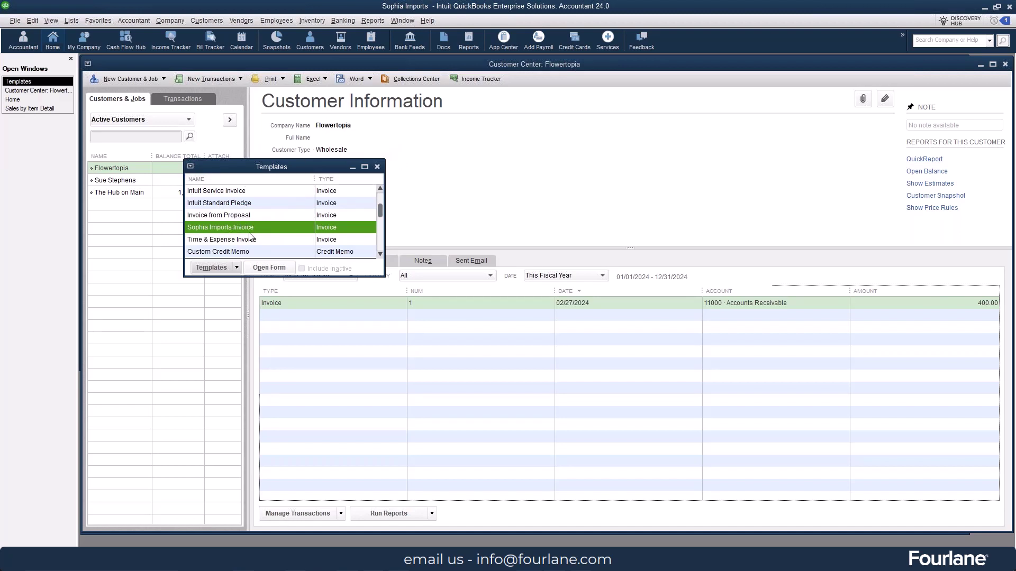
double_click(267, 229)
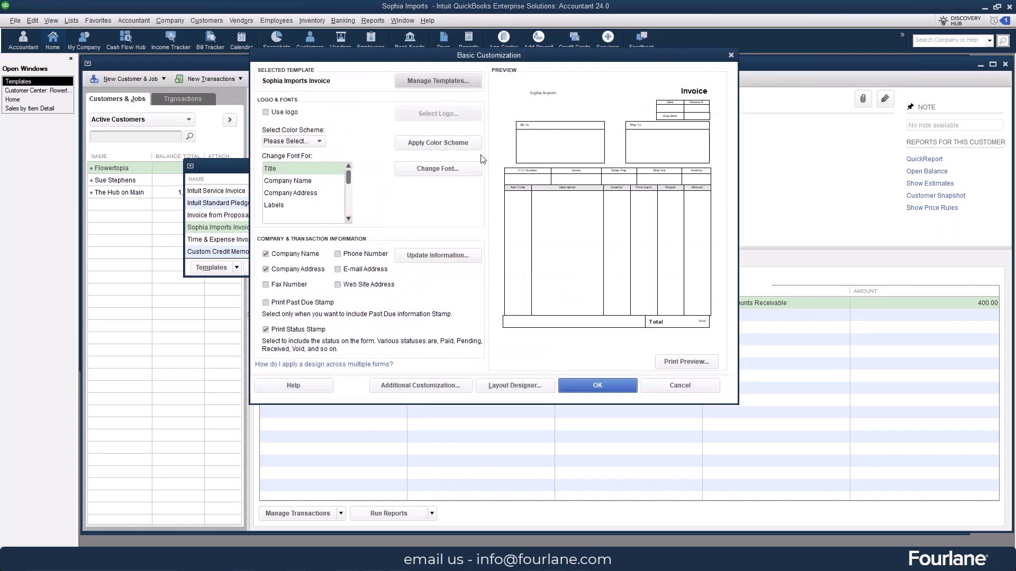
Add Color as an on-screen invoice column, acknowledge the Layout Designer notice, and accept the changes.
click(437, 385)
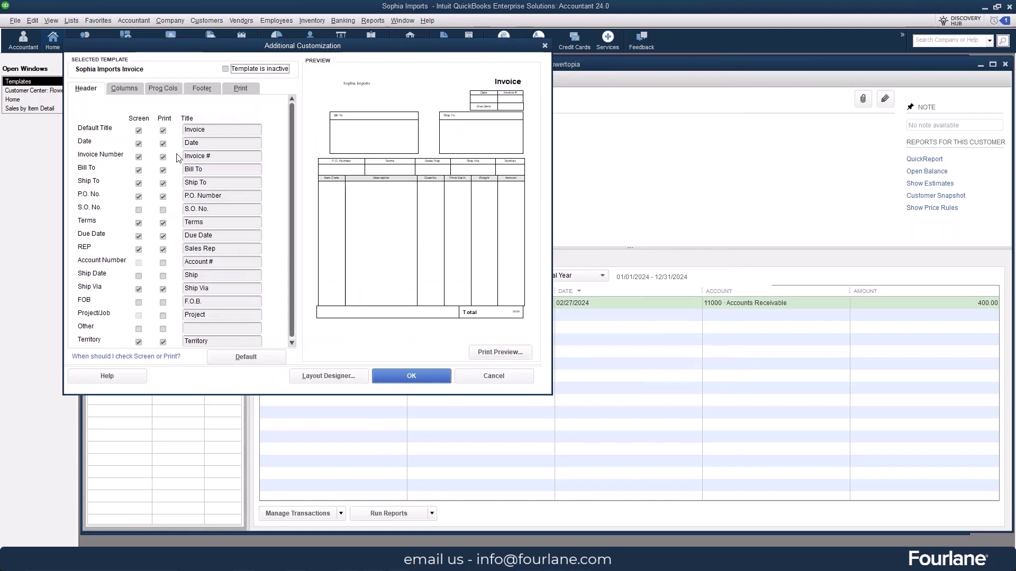
click(126, 87)
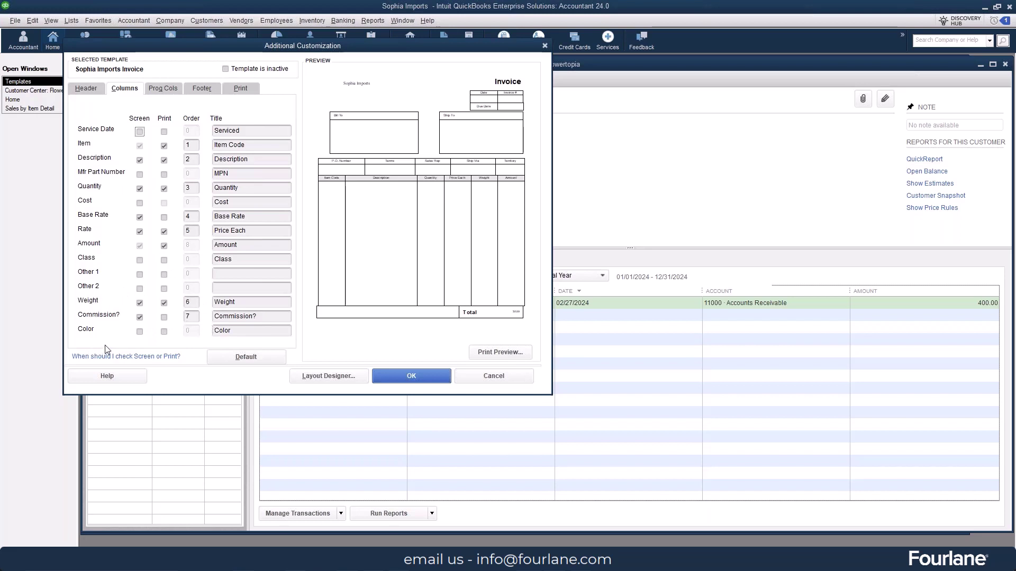
click(139, 331)
click(536, 255)
click(411, 376)
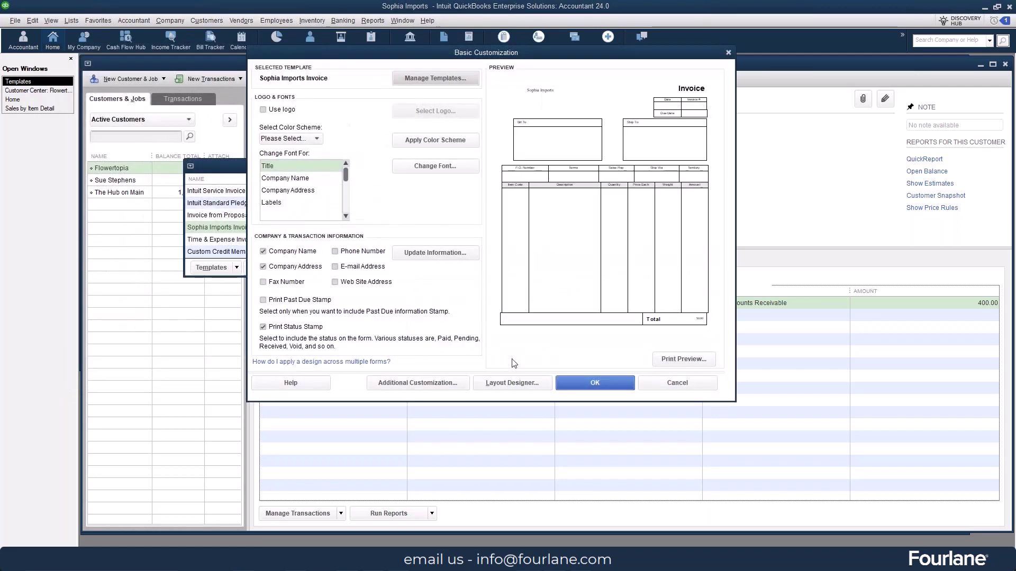
Accept the template changes and open Flowertopia's invoice 1 in an enlarged window.
click(594, 382)
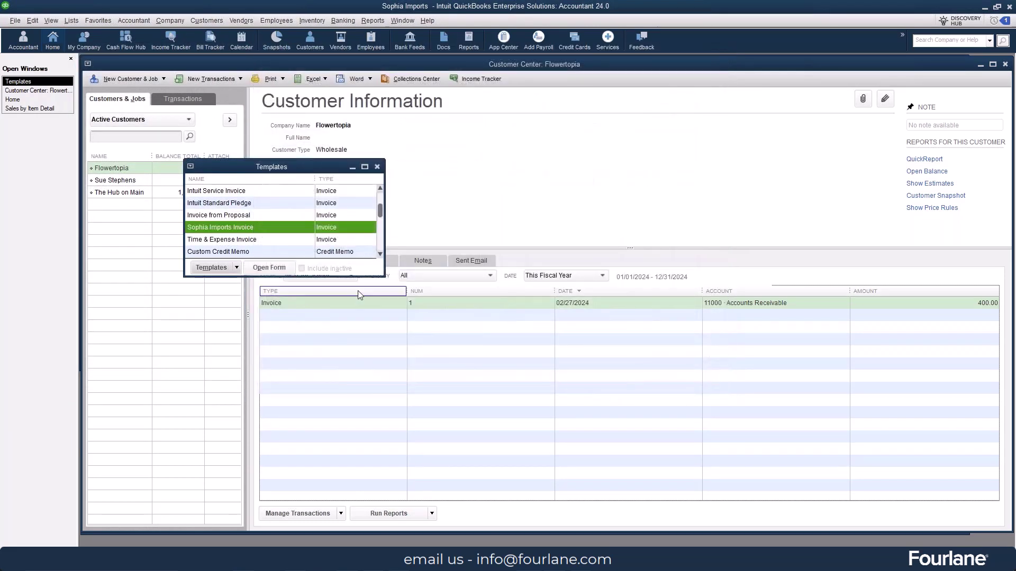
click(381, 166)
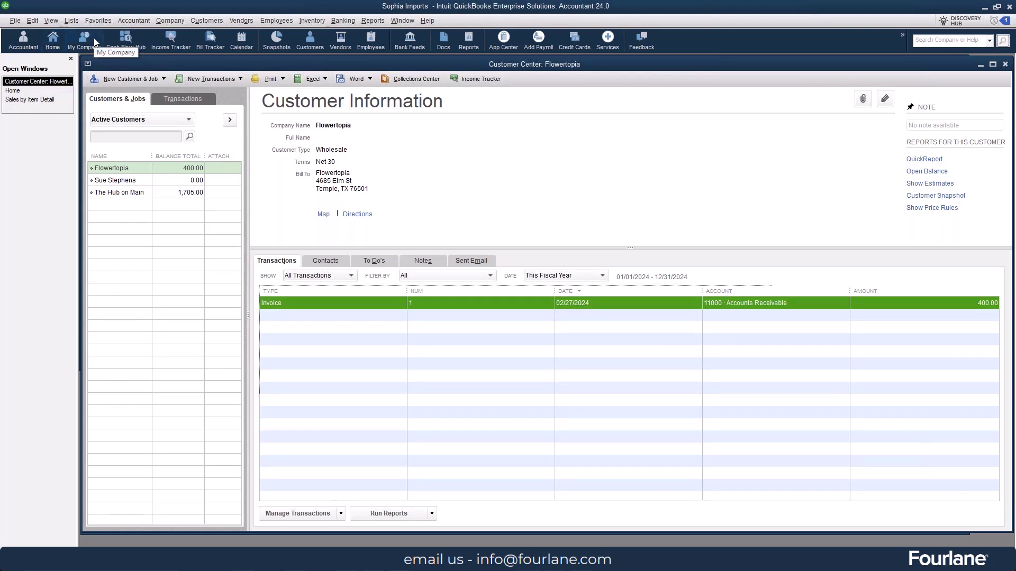
click(142, 170)
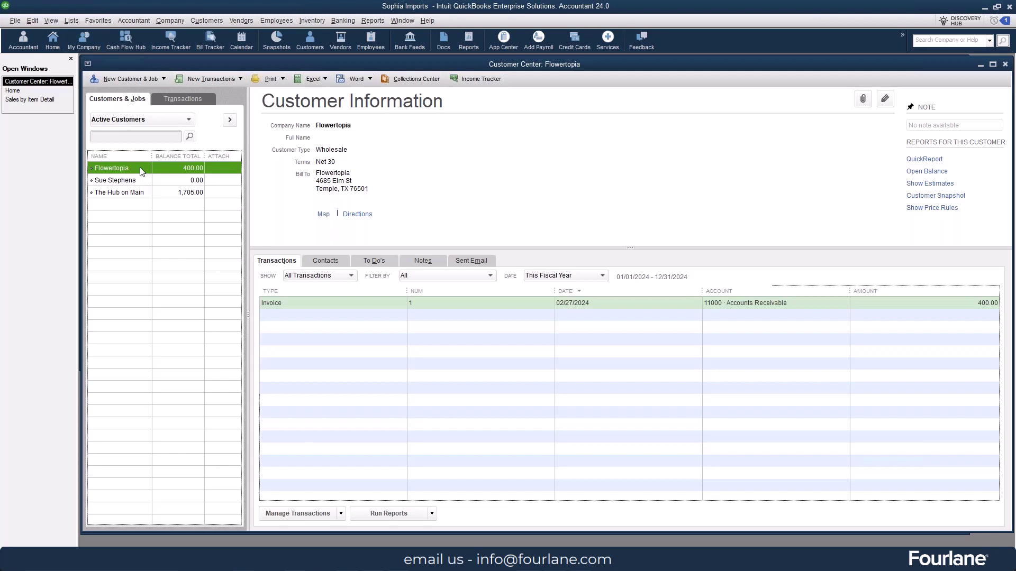
double_click(357, 304)
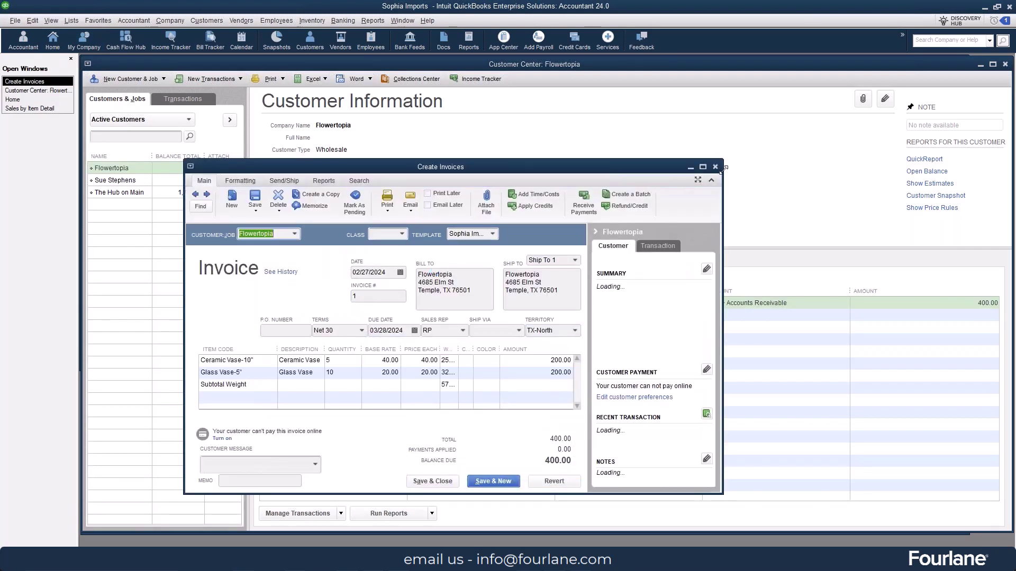
drag(722, 159, 978, 57)
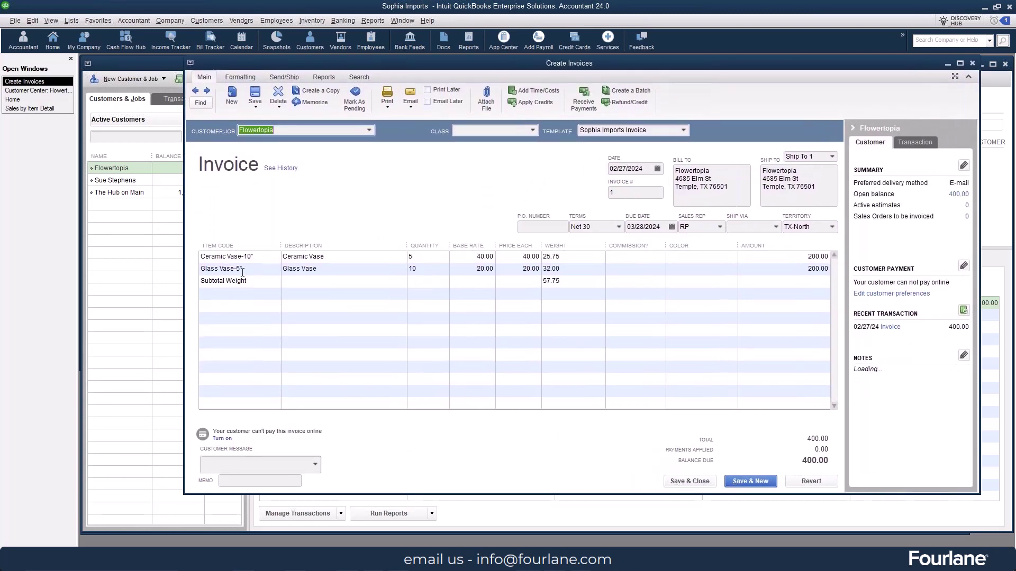
Delete the Subtotal Weight line from the invoice.
click(261, 261)
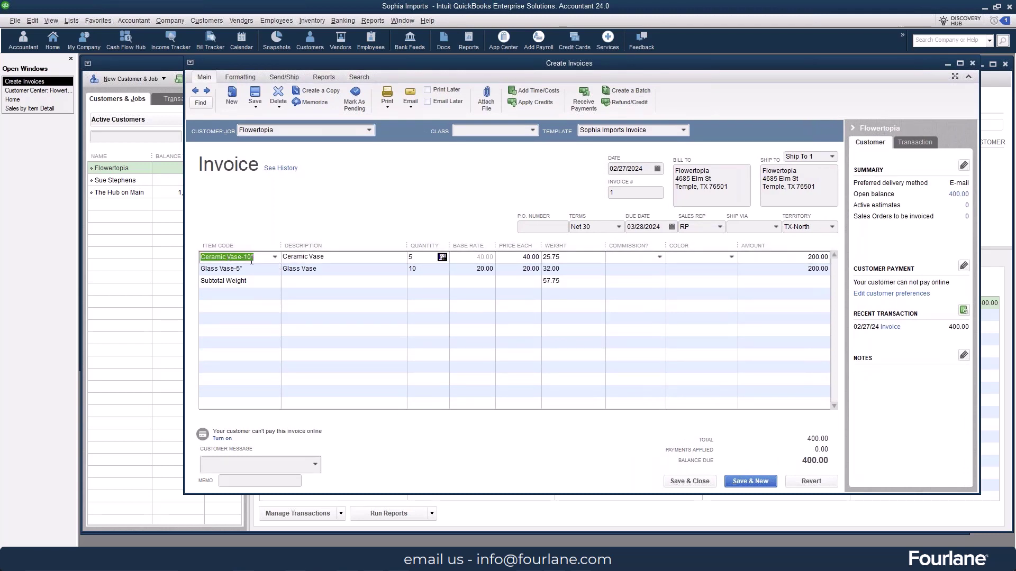
click(430, 258)
click(553, 281)
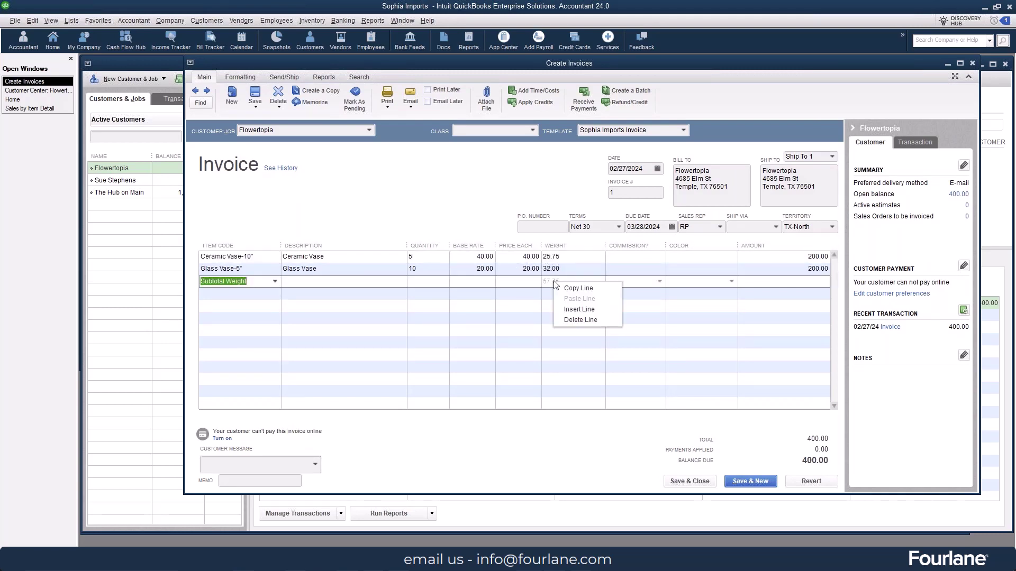
right_click(553, 281)
click(580, 320)
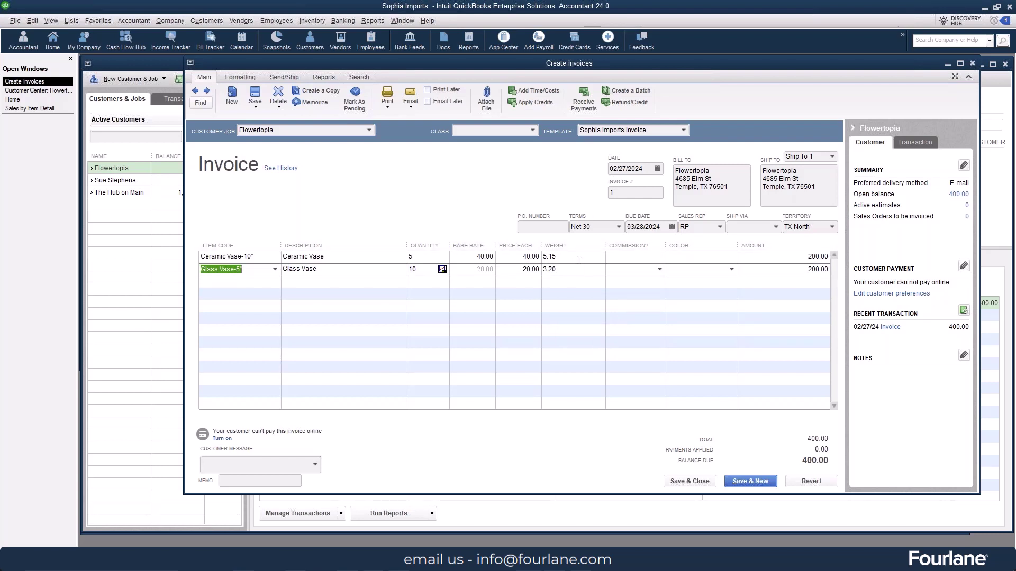
Set the Ceramic Vase line to Commission? Y and Color Blue.
click(545, 259)
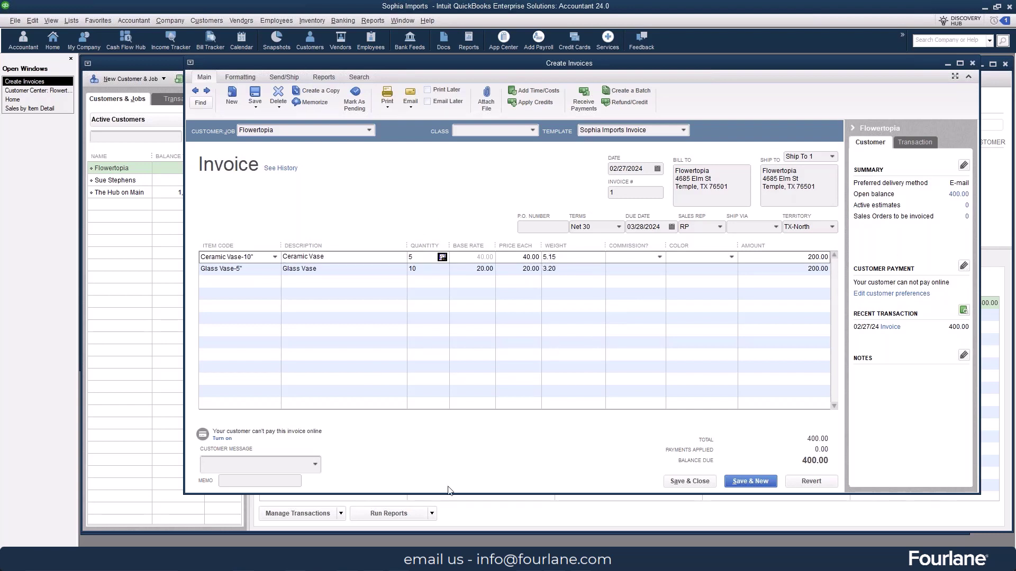
click(660, 257)
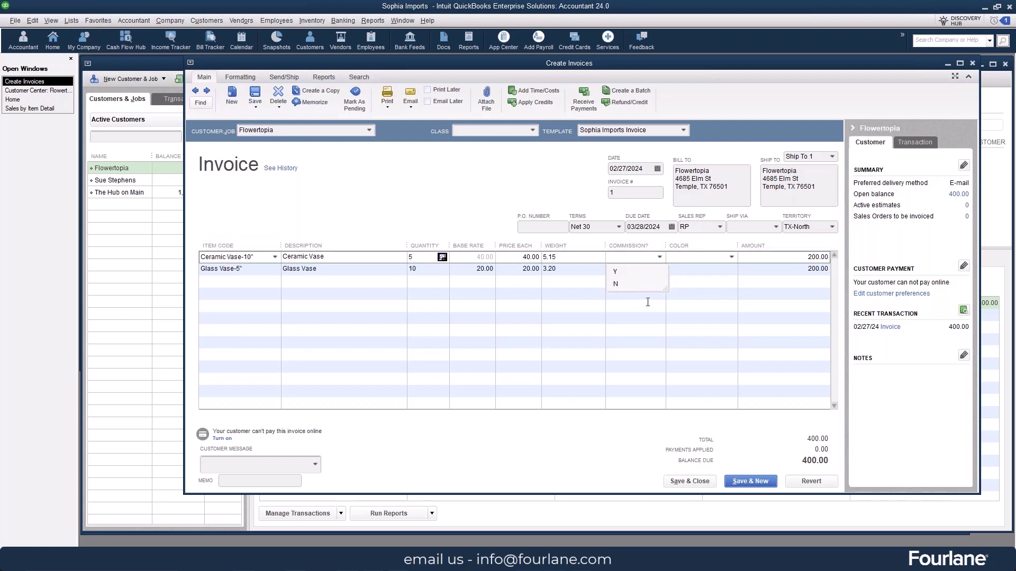
click(616, 273)
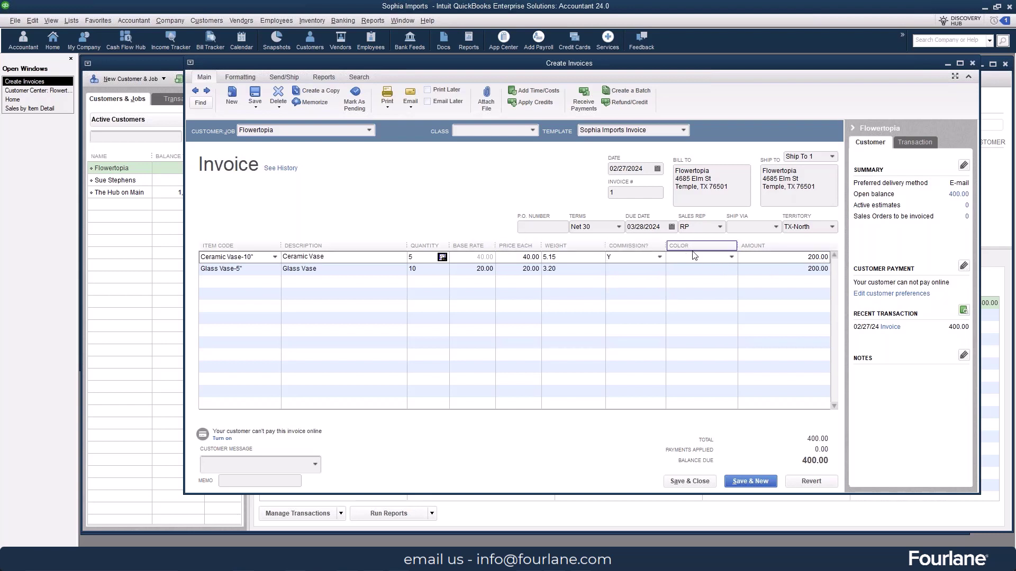
click(733, 259)
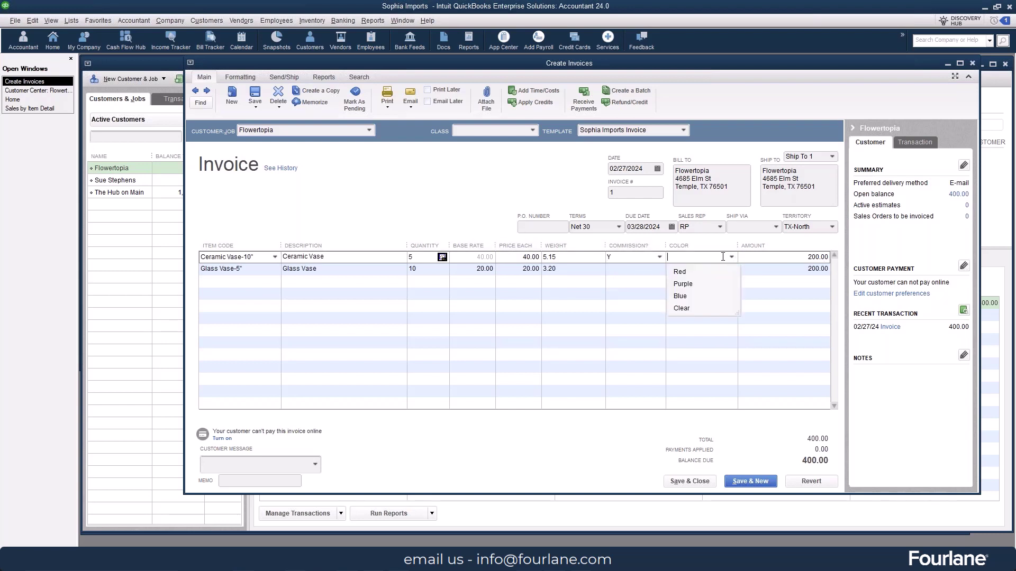
click(690, 297)
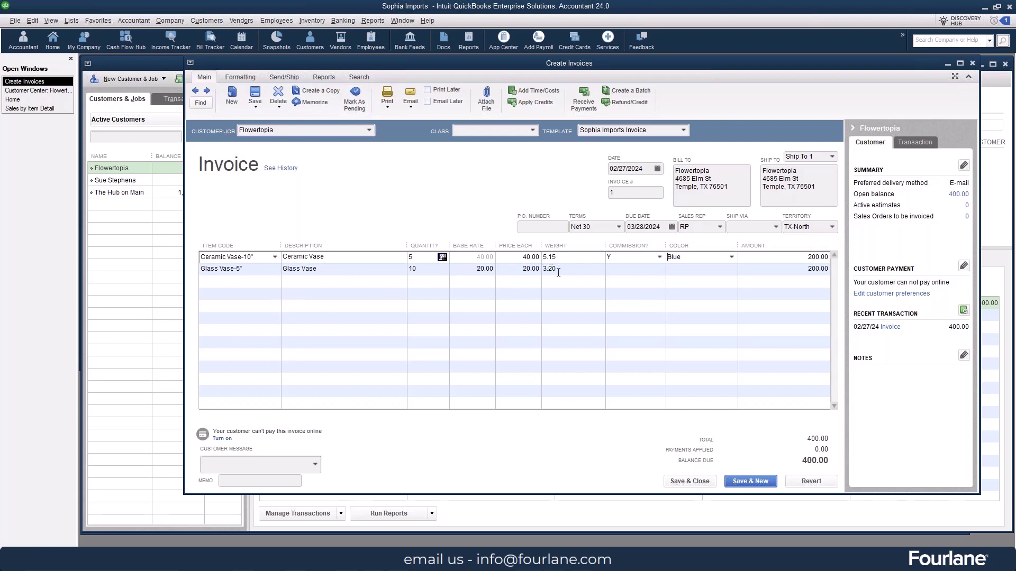
Set the Glass Vase line to Commission? Y and Color Clear.
click(645, 269)
click(659, 269)
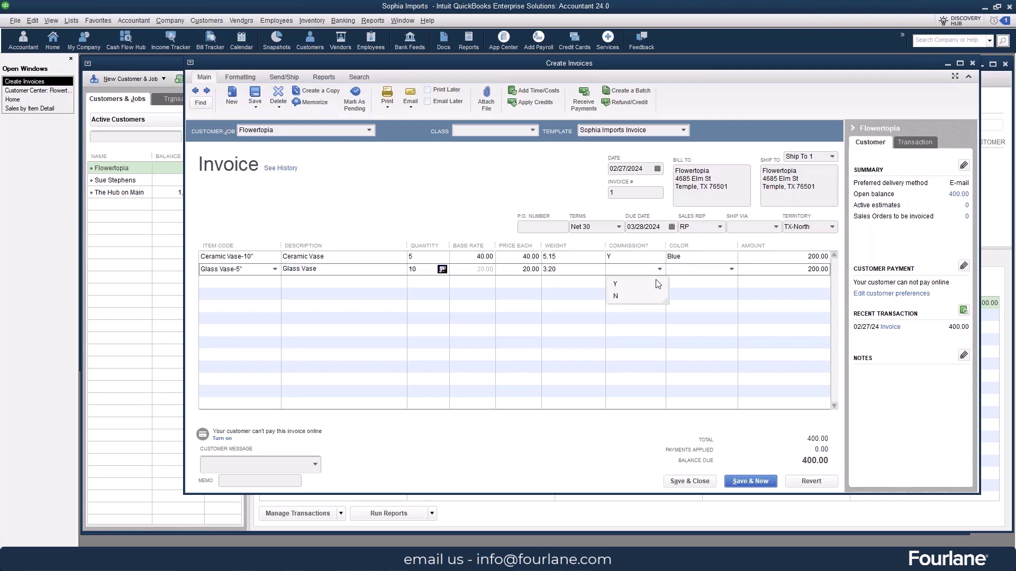
click(614, 284)
click(731, 271)
click(688, 321)
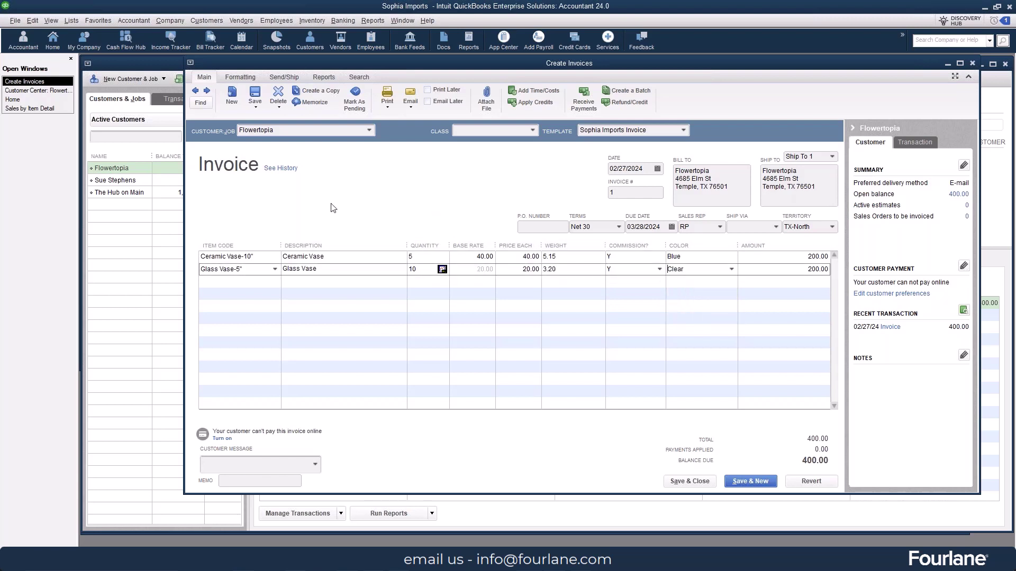
Save and record the invoice despite the missing-class warning, then dismiss the unexpected error message.
click(255, 95)
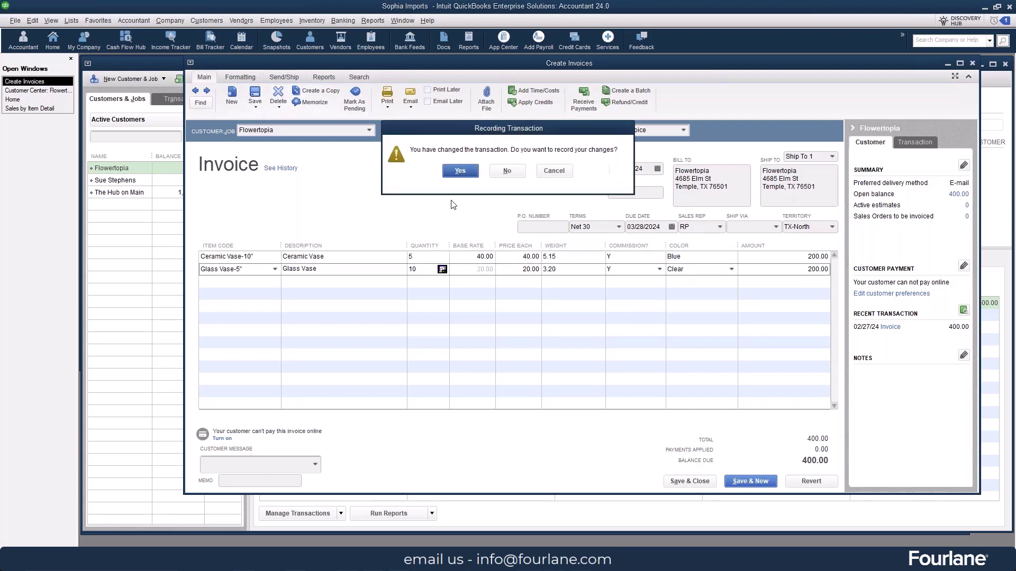
click(459, 170)
click(457, 187)
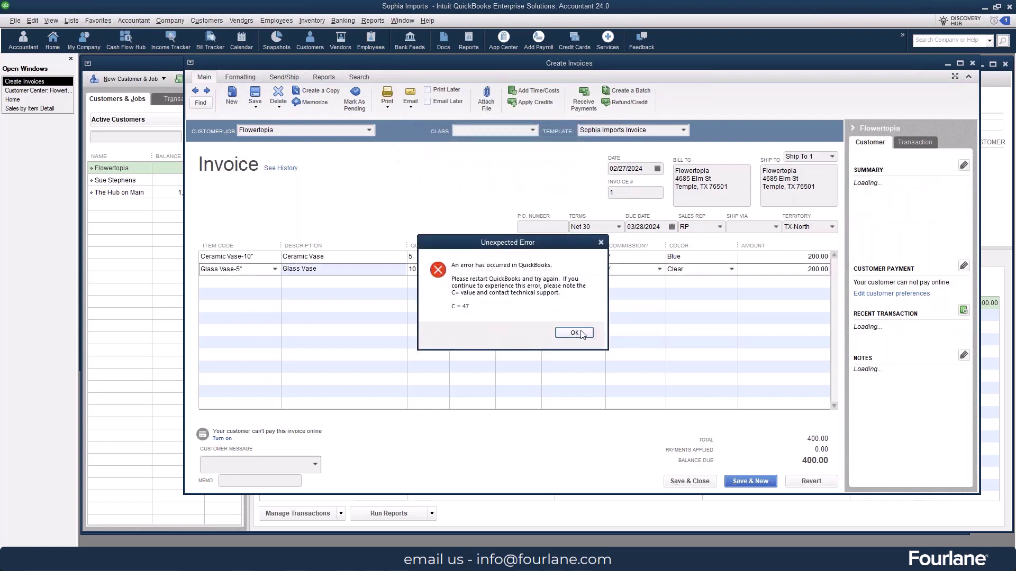
click(582, 333)
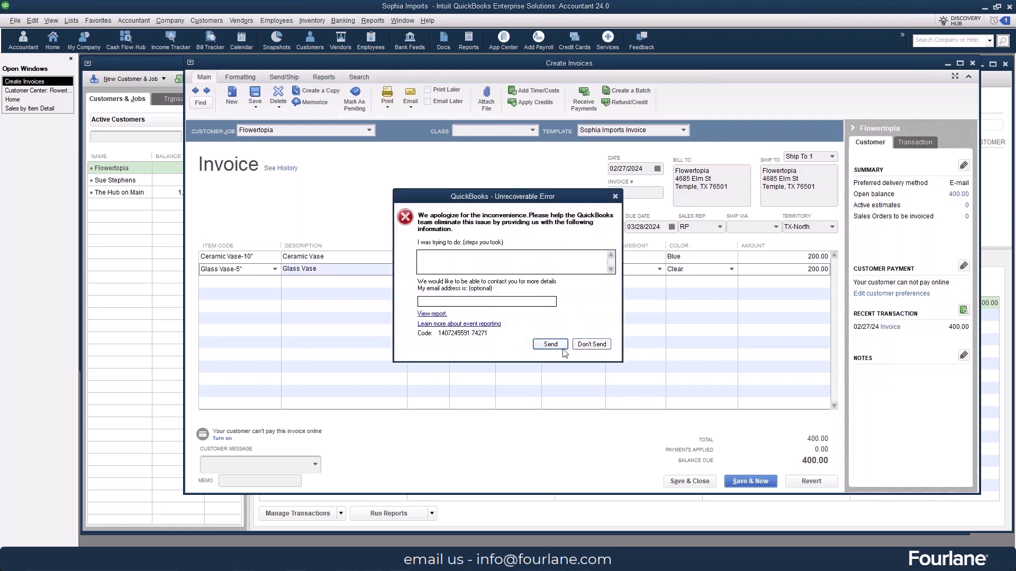
Decline sending the error report and relaunch QuickBooks from the QBES 24 desktop icon.
click(587, 345)
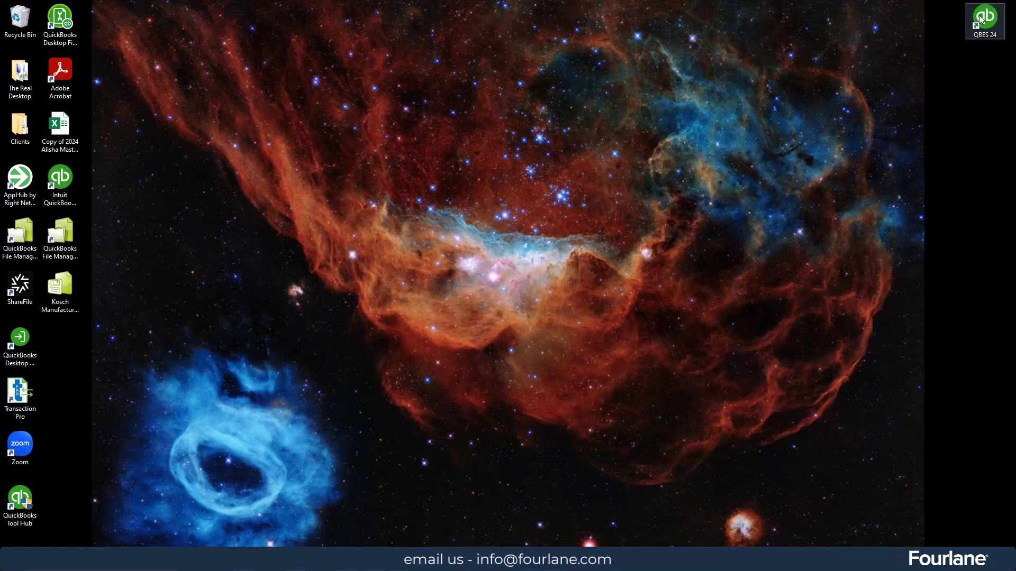
double_click(979, 18)
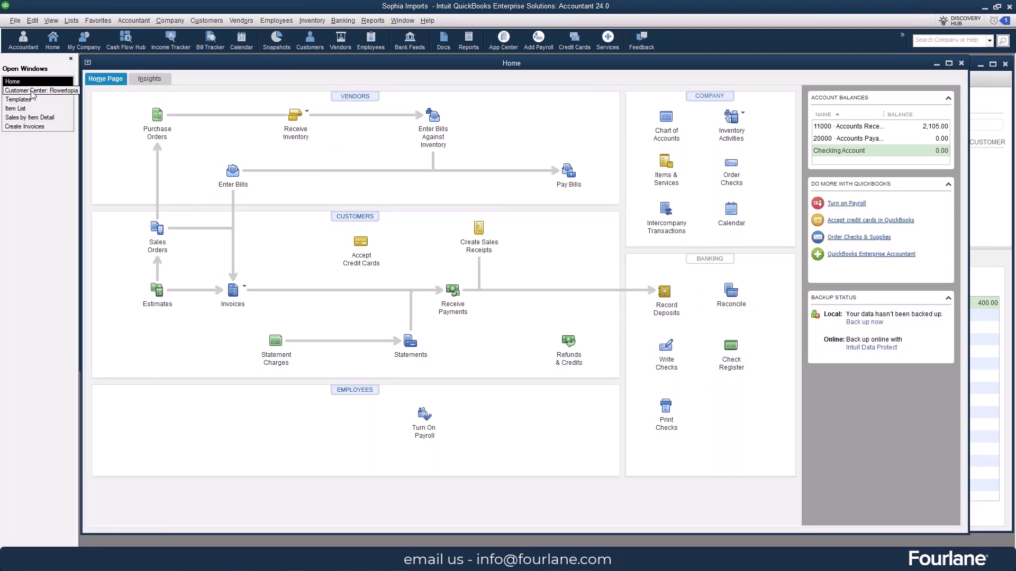
Close the leftover templates list, item list and Sales by Item Detail report.
click(32, 91)
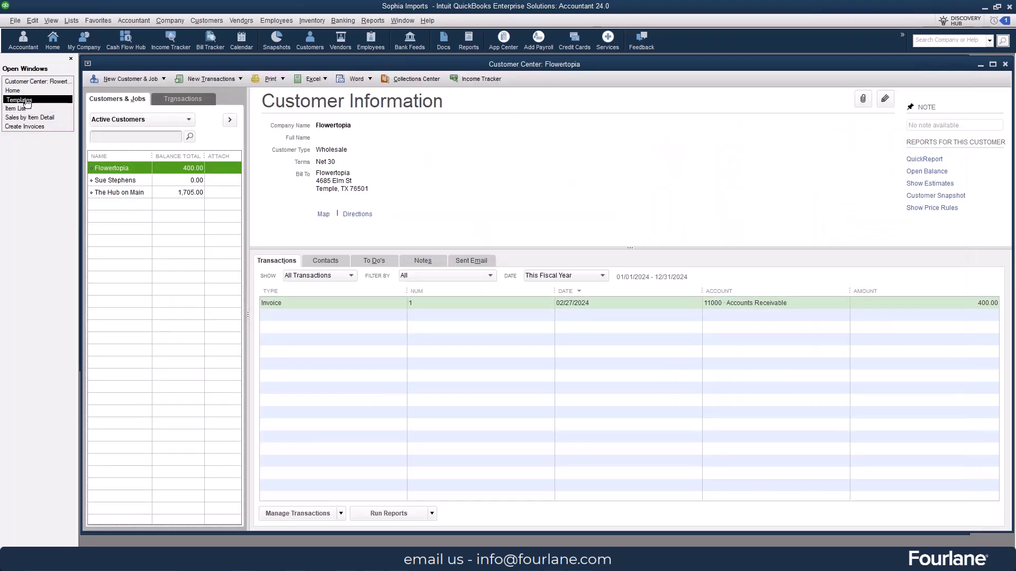
click(28, 101)
key(Escape)
click(30, 101)
key(Escape)
click(32, 100)
key(Escape)
Close the blank invoice form and reopen Flowertopia's invoice 1 in an enlarged window.
click(32, 99)
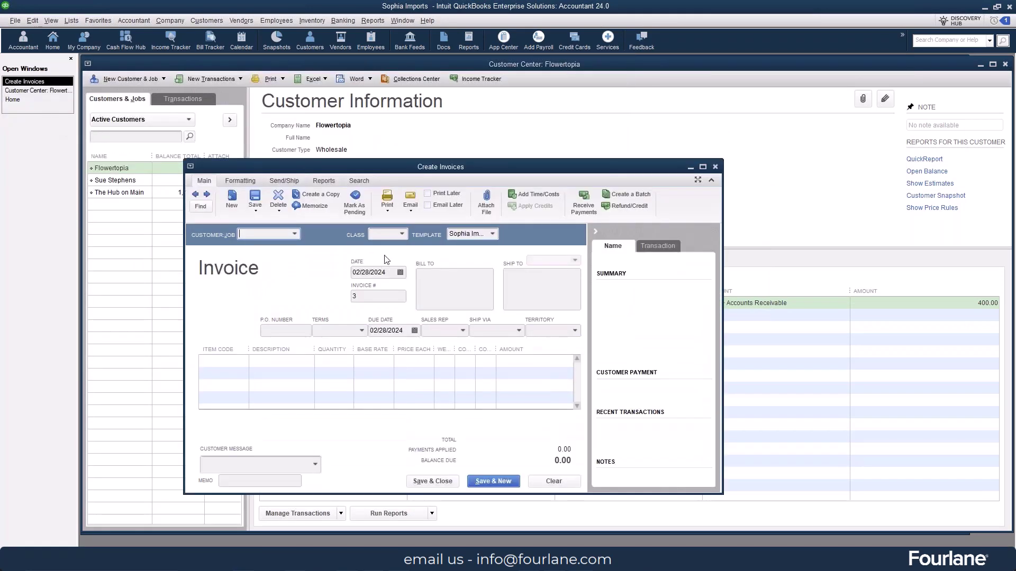
key(Escape)
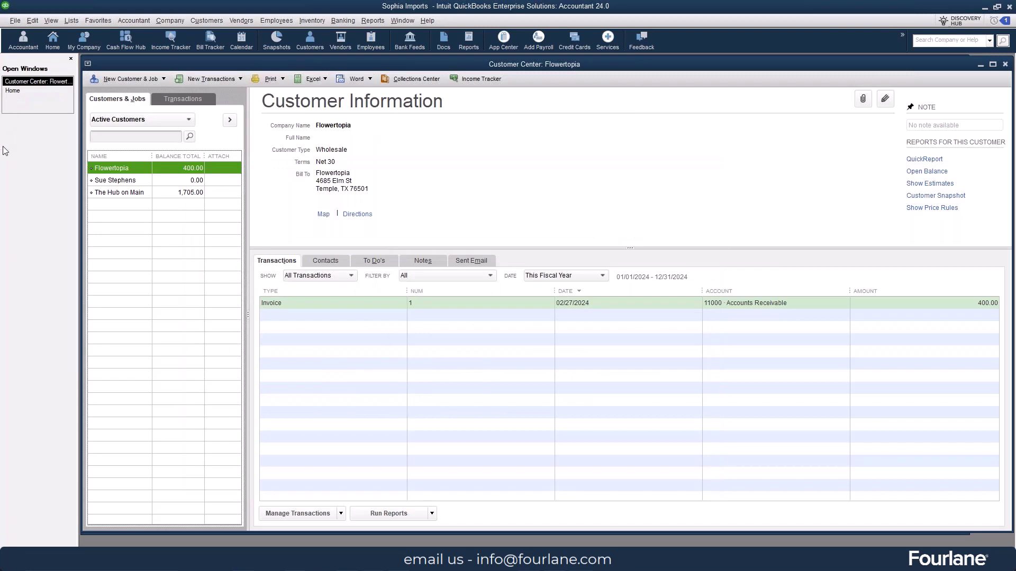
double_click(312, 301)
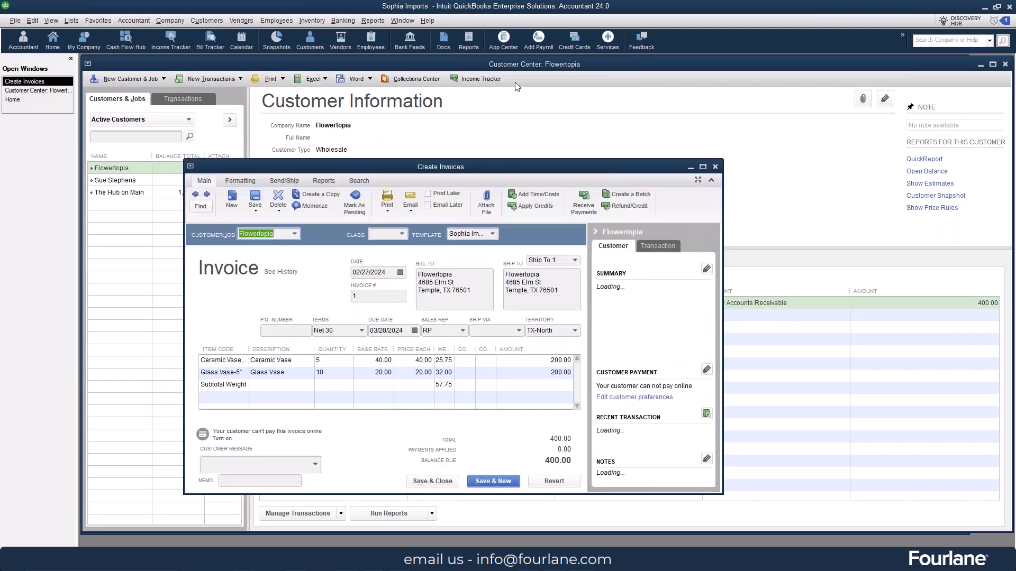
drag(723, 160, 909, 53)
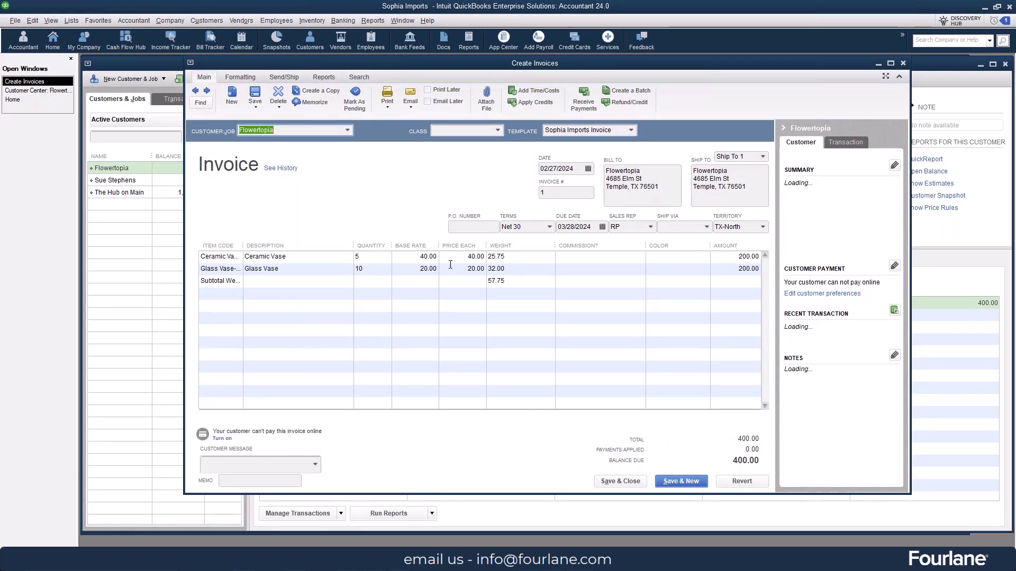
Set Commission? to Y on both invoice lines after dismissing a pop-up message.
click(582, 261)
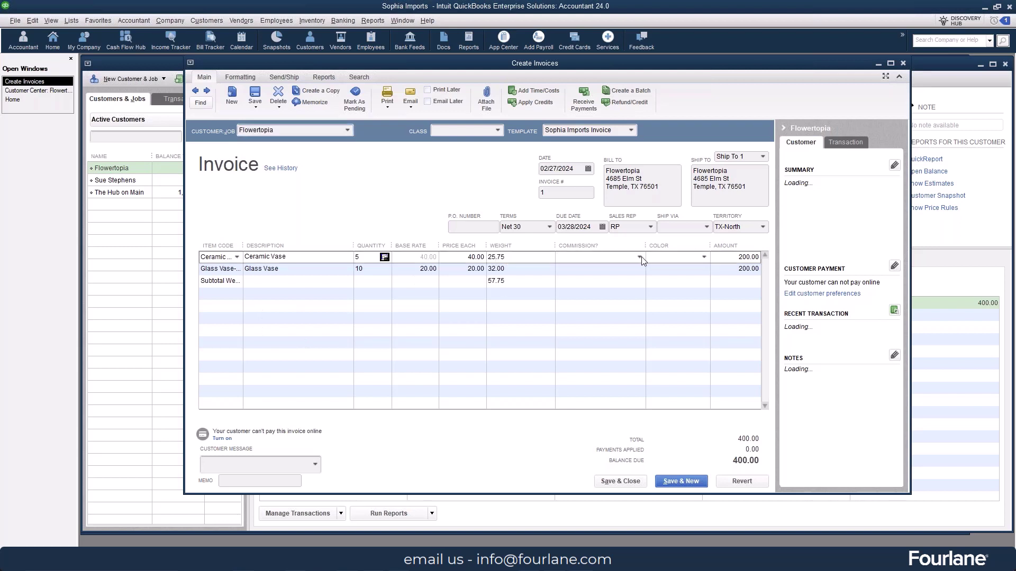
click(703, 259)
click(509, 173)
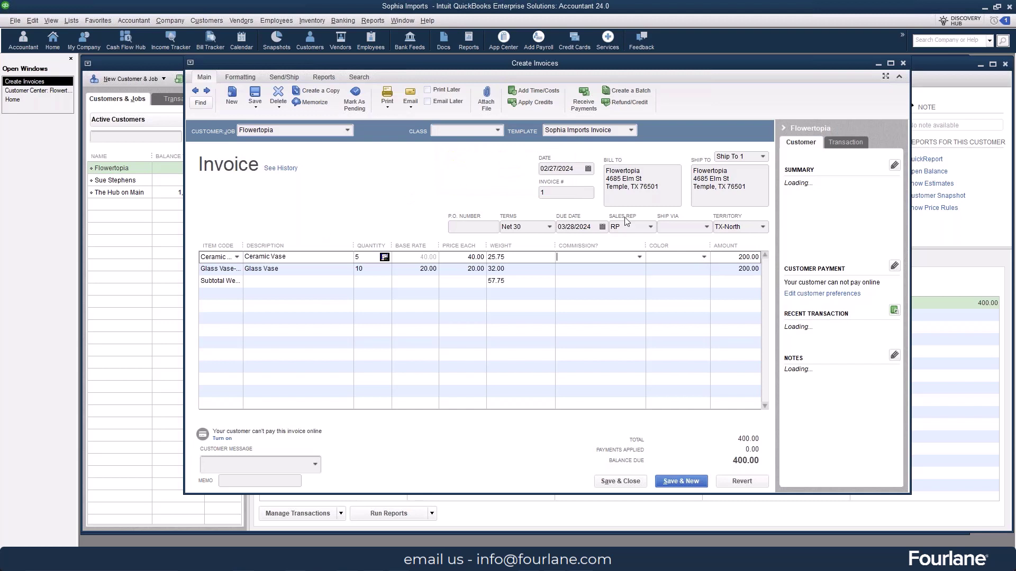
click(639, 257)
click(565, 273)
click(598, 269)
click(639, 269)
click(565, 287)
Set the line colors to Blue and Clear, then select the Subtotal Weight line showing 57.75.
click(692, 261)
click(704, 257)
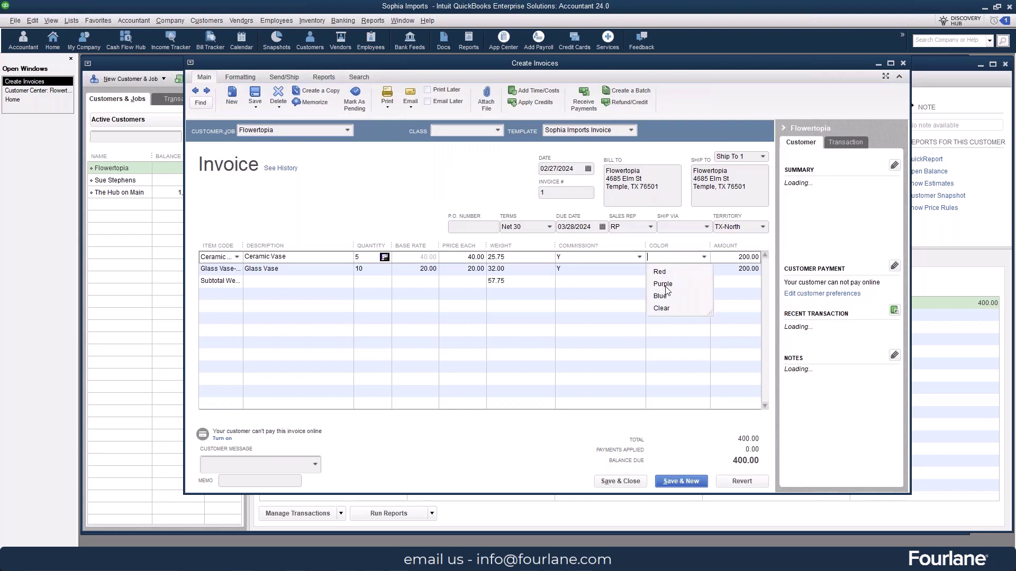
click(662, 296)
click(685, 271)
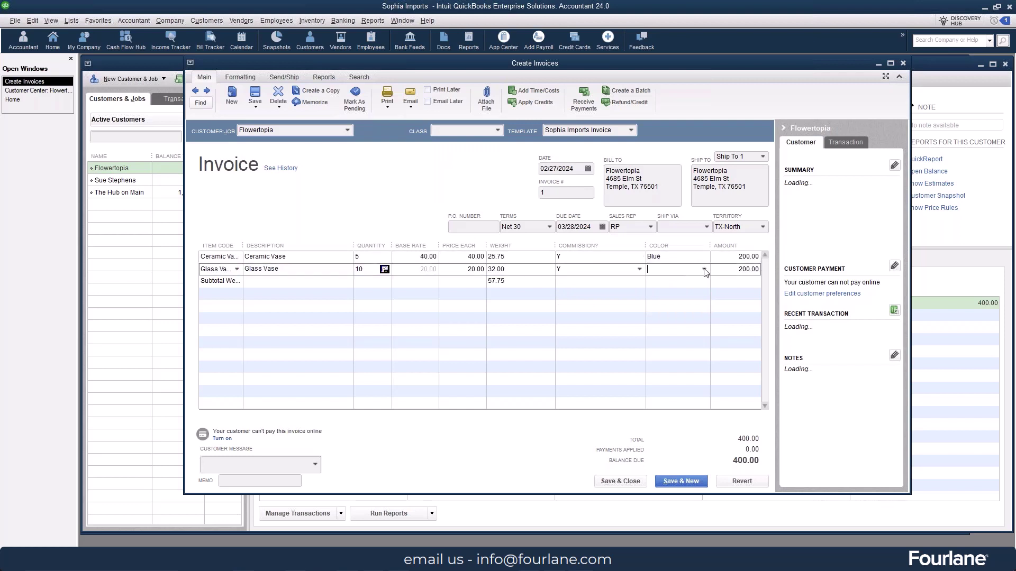
click(705, 269)
click(669, 321)
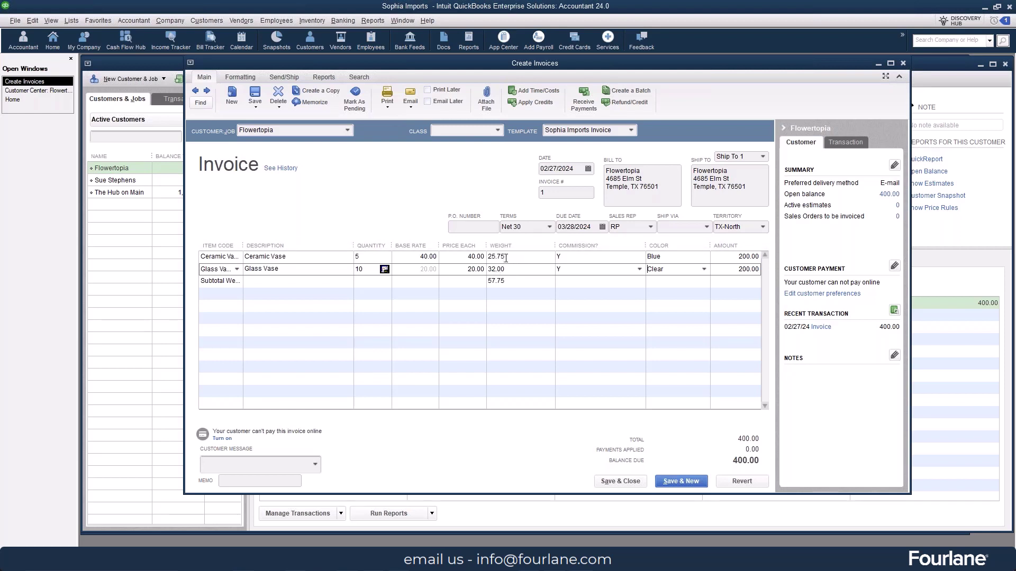
click(517, 282)
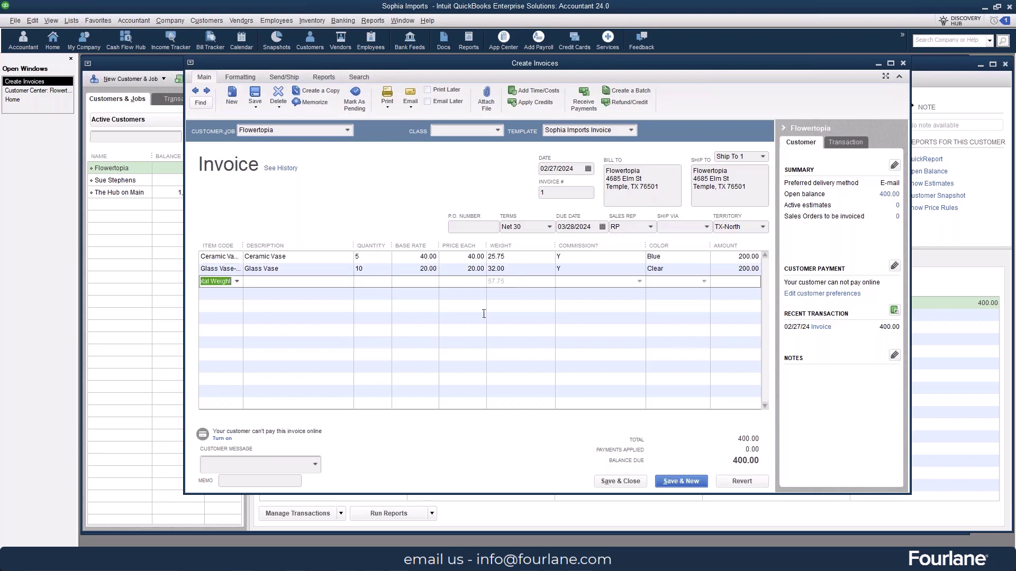
click(533, 291)
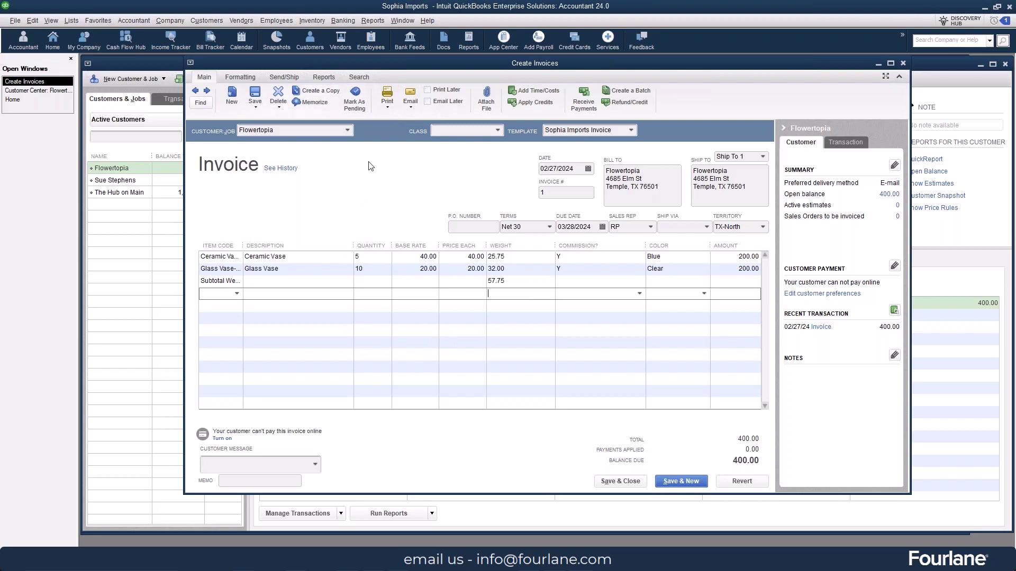
Close the invoice without recording it and open the retail customer's sales order 1, enlarged.
click(903, 63)
click(507, 170)
click(121, 196)
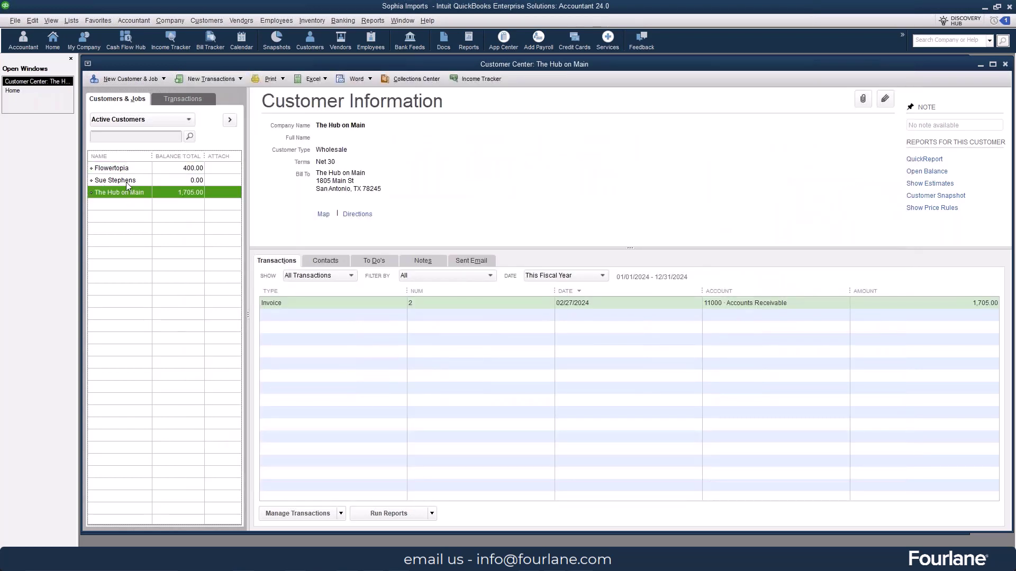
click(161, 181)
double_click(334, 302)
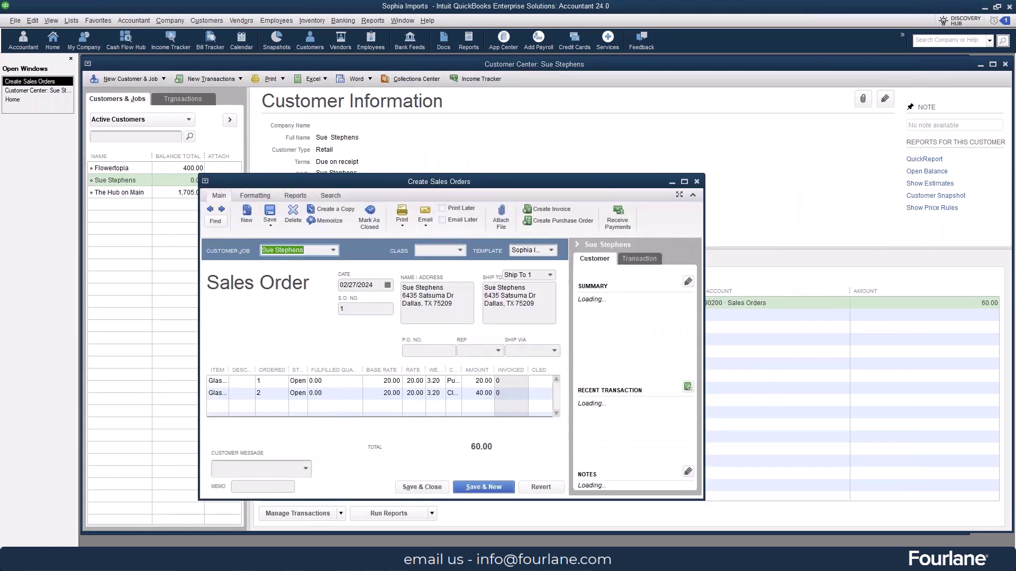
drag(704, 176, 938, 108)
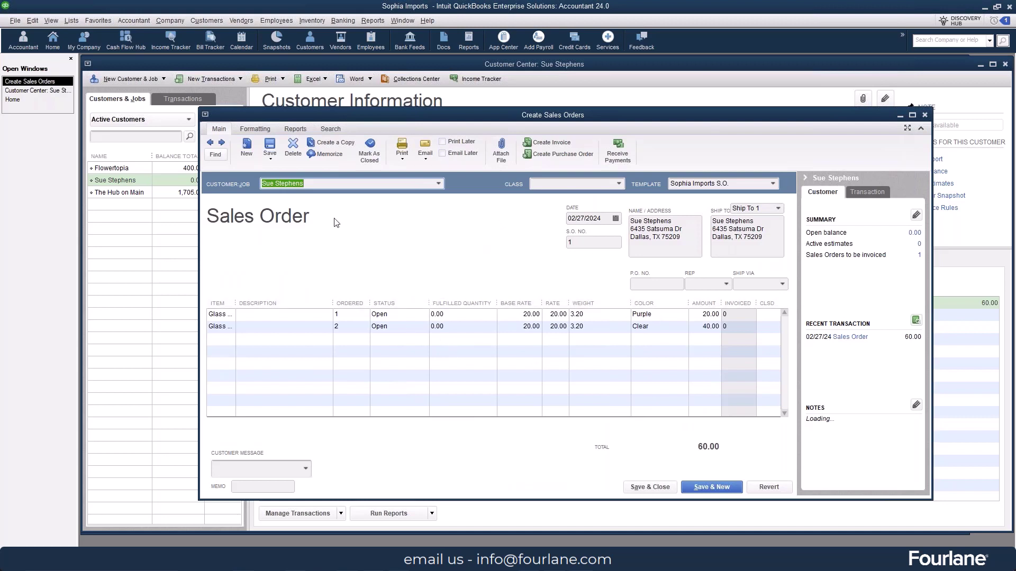
click(402, 160)
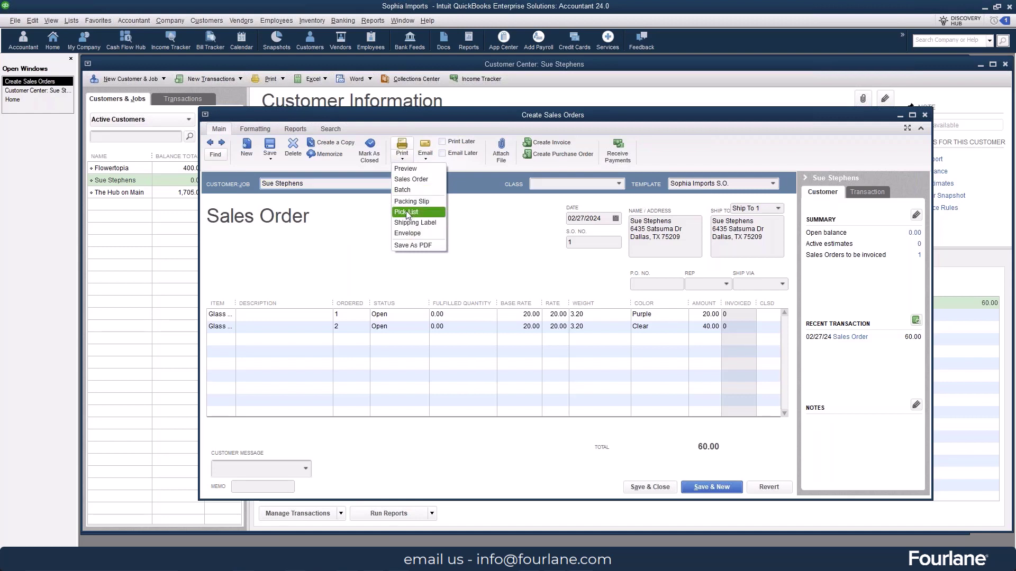
Preview the sales order's pick list with Weight 3.20 and colors Purple and Clear, then cancel printing.
click(407, 223)
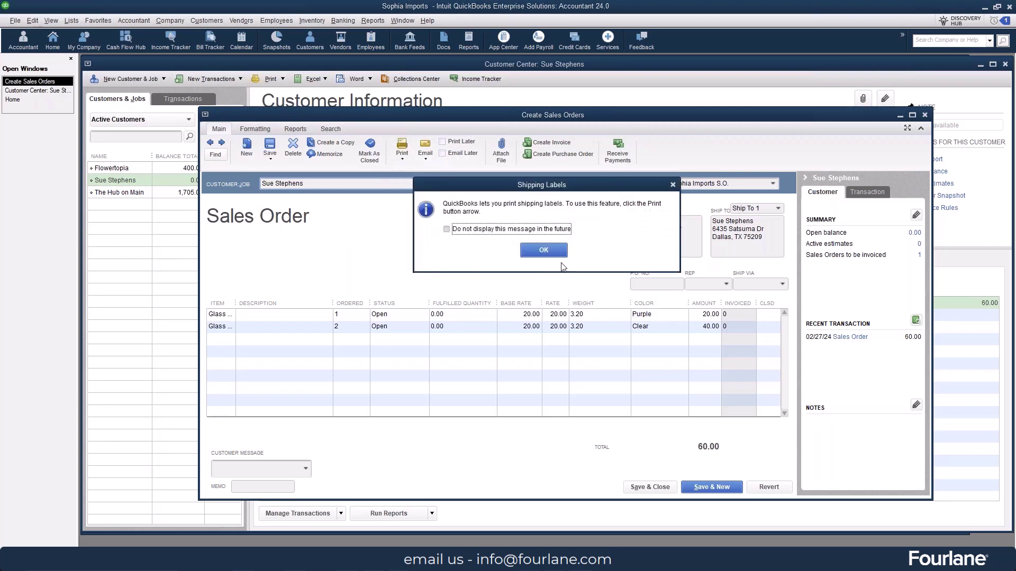
click(544, 250)
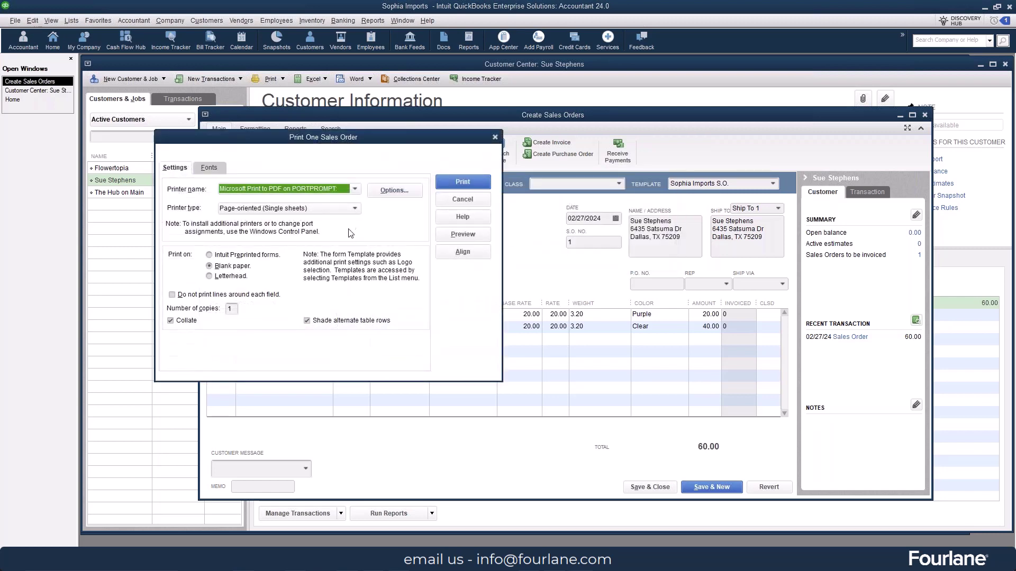
click(462, 234)
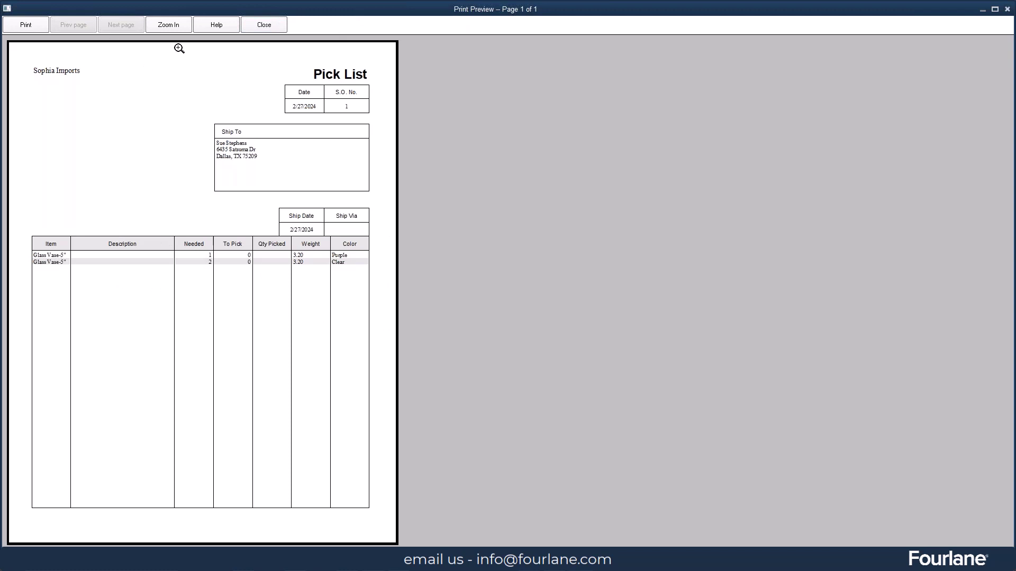
click(264, 25)
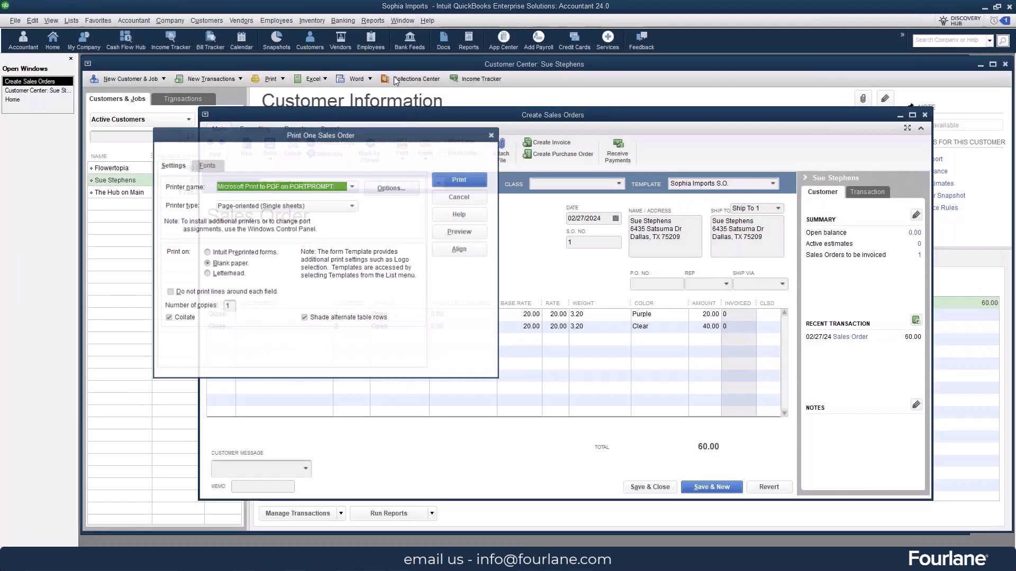
click(469, 193)
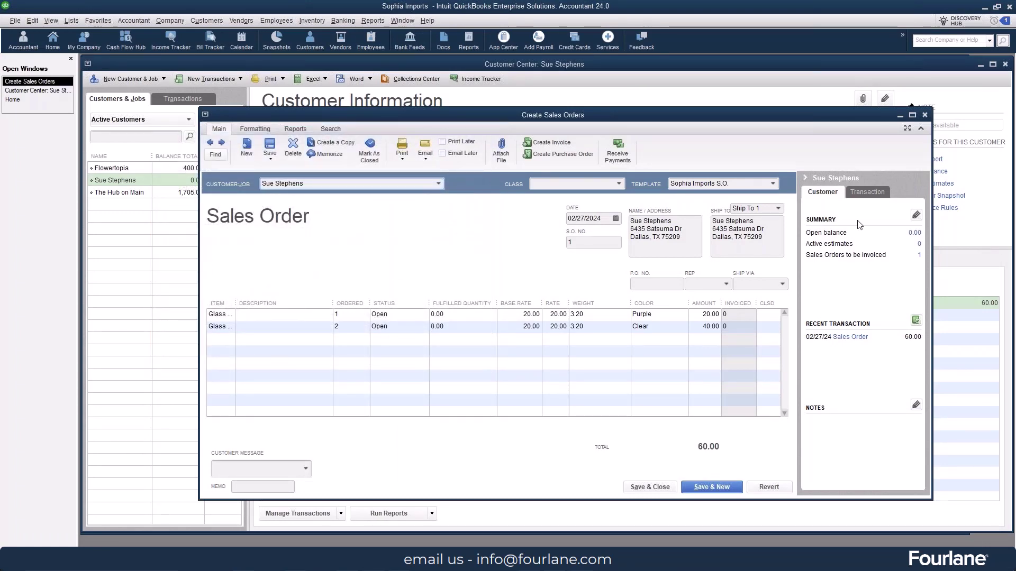
Close the sales order and open the Sales by Rep Detail report for February 2024.
click(925, 115)
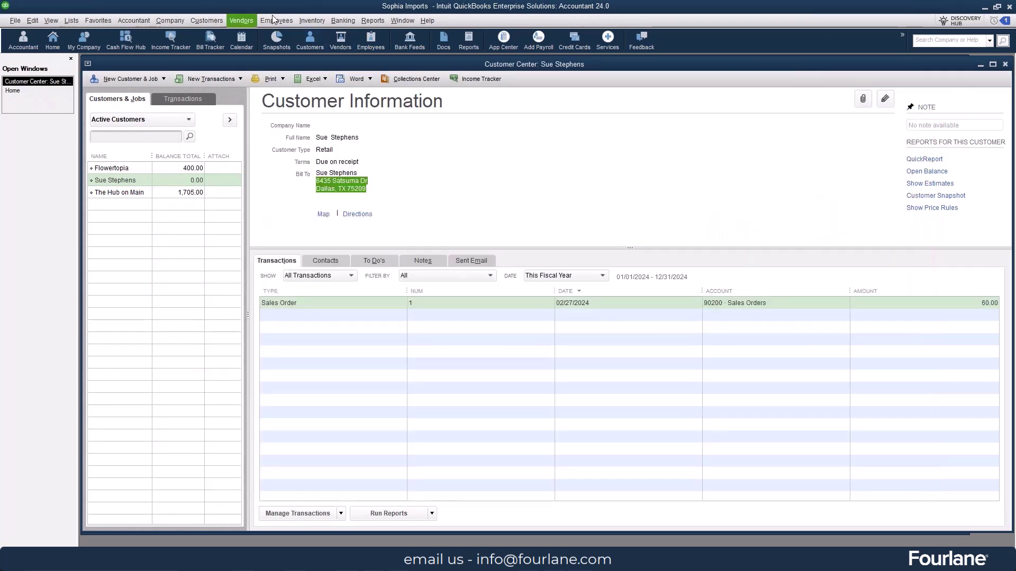
click(372, 21)
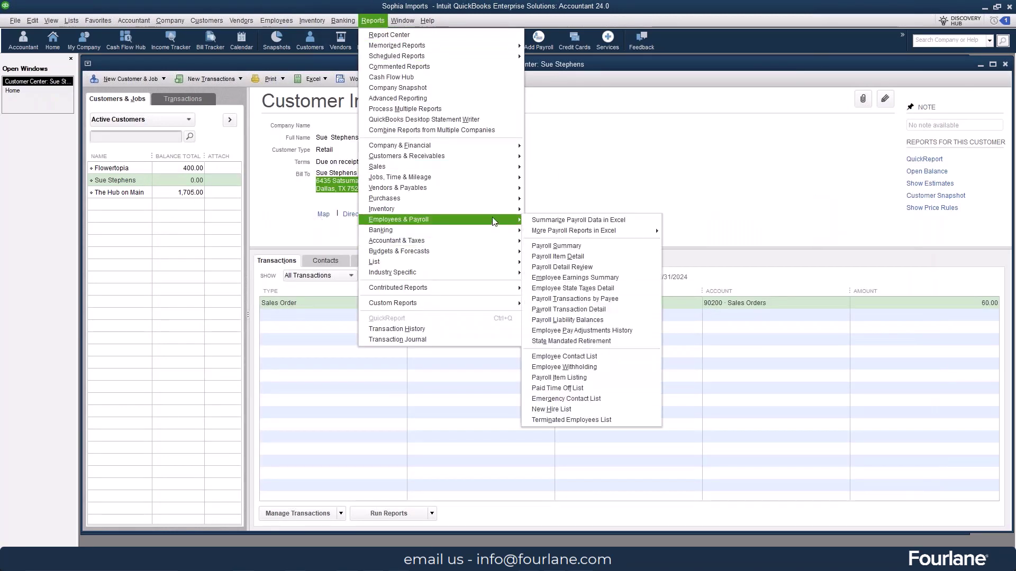
mouse_move(461, 207)
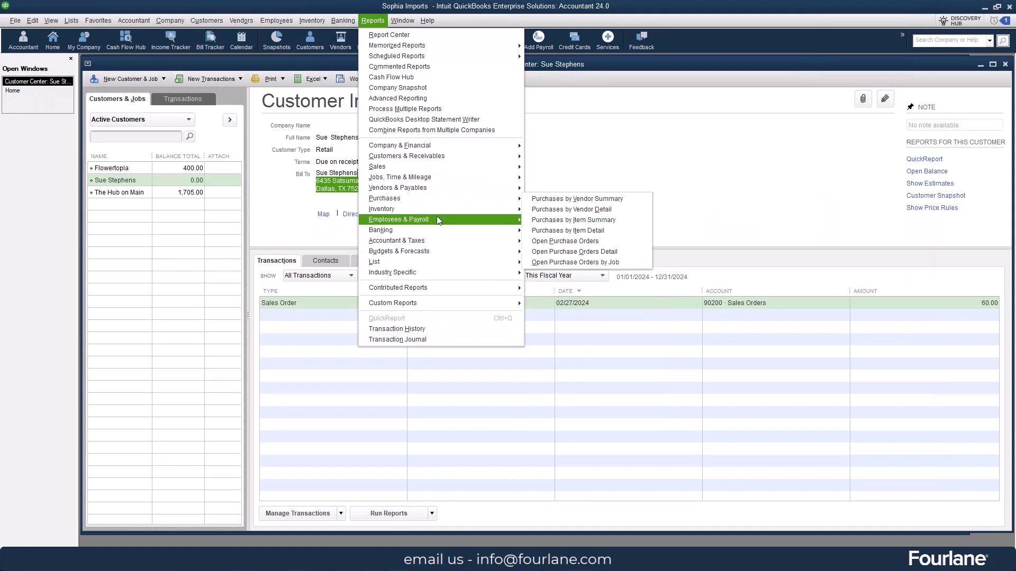
mouse_move(424, 166)
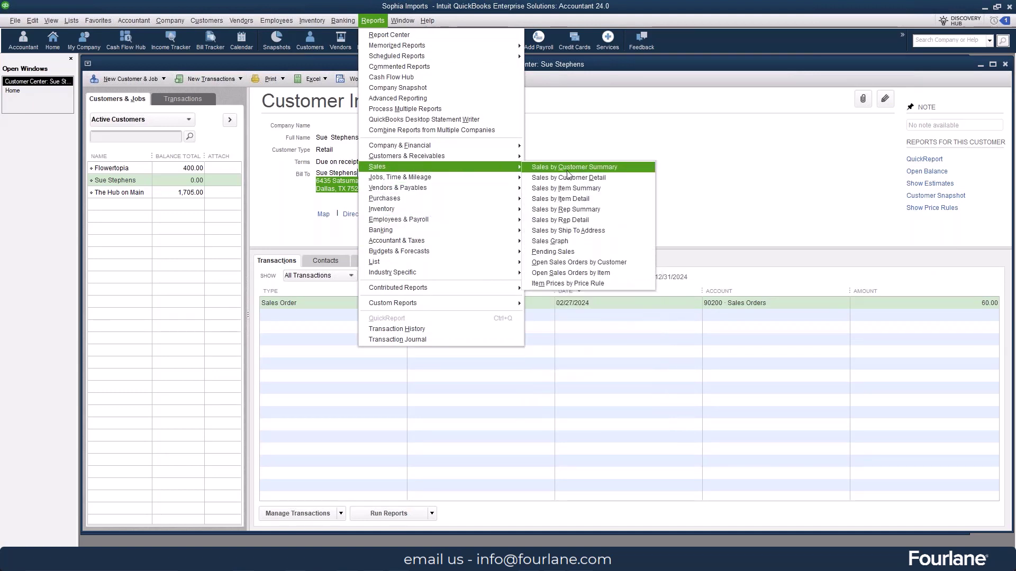
click(579, 222)
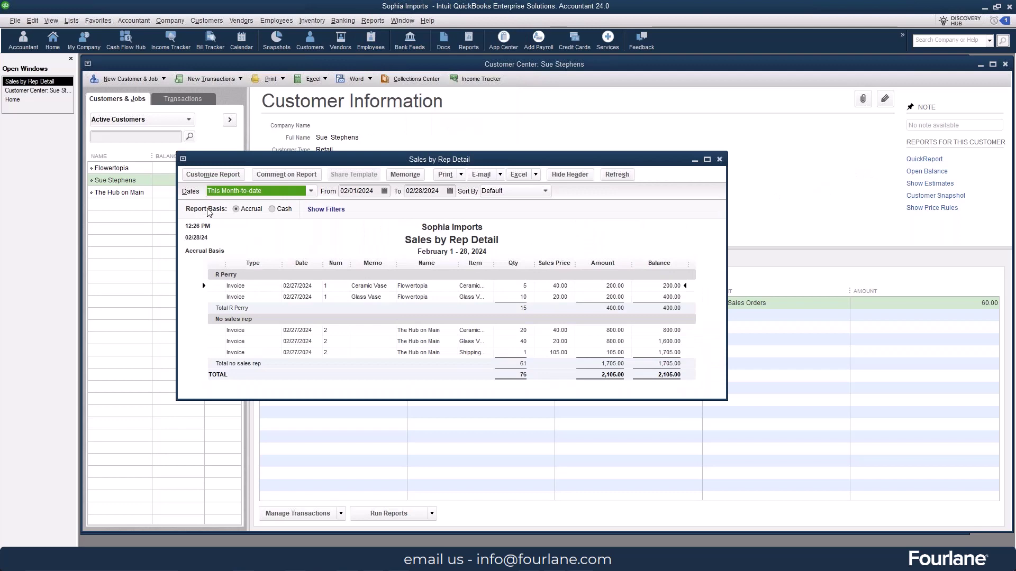
Add a Commission? filter with value Y in the Sales by Rep Detail report's customization settings.
click(214, 175)
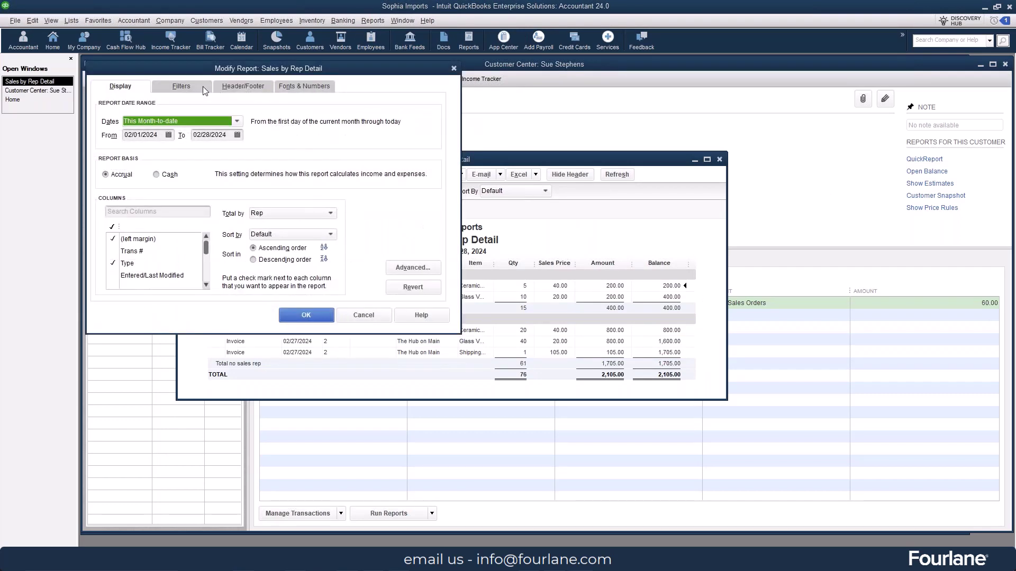
click(179, 87)
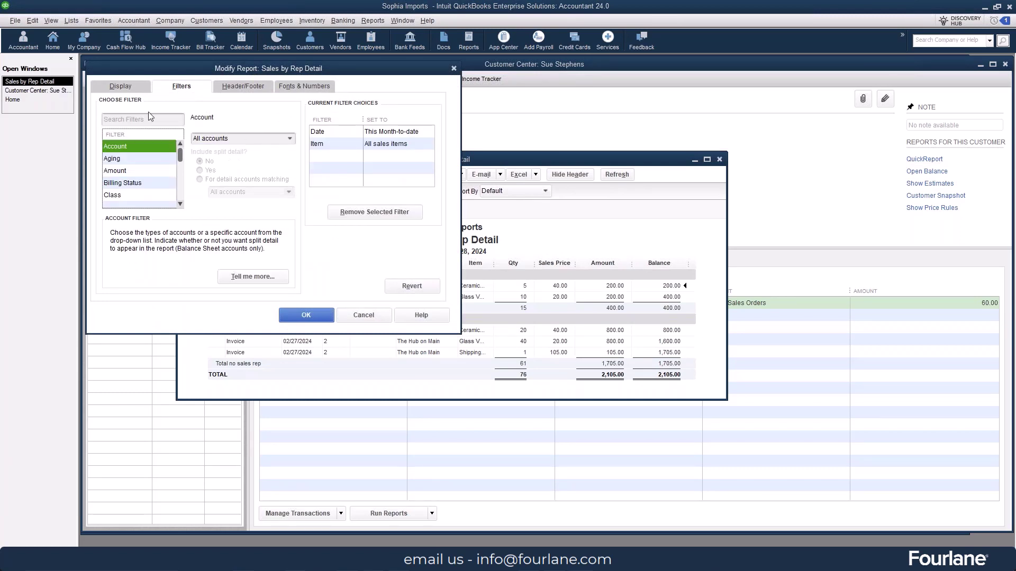
click(148, 121)
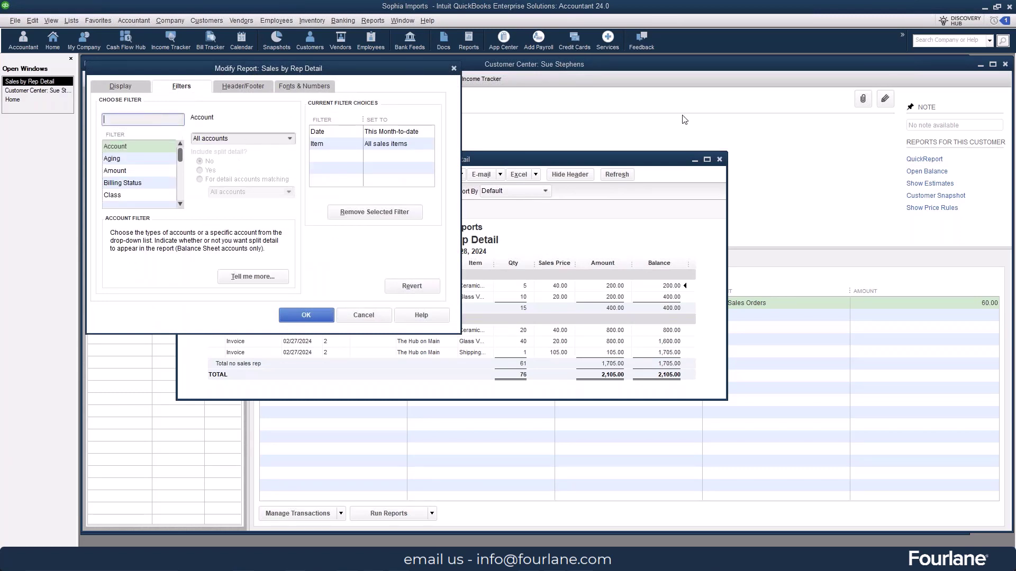
text(Comm)
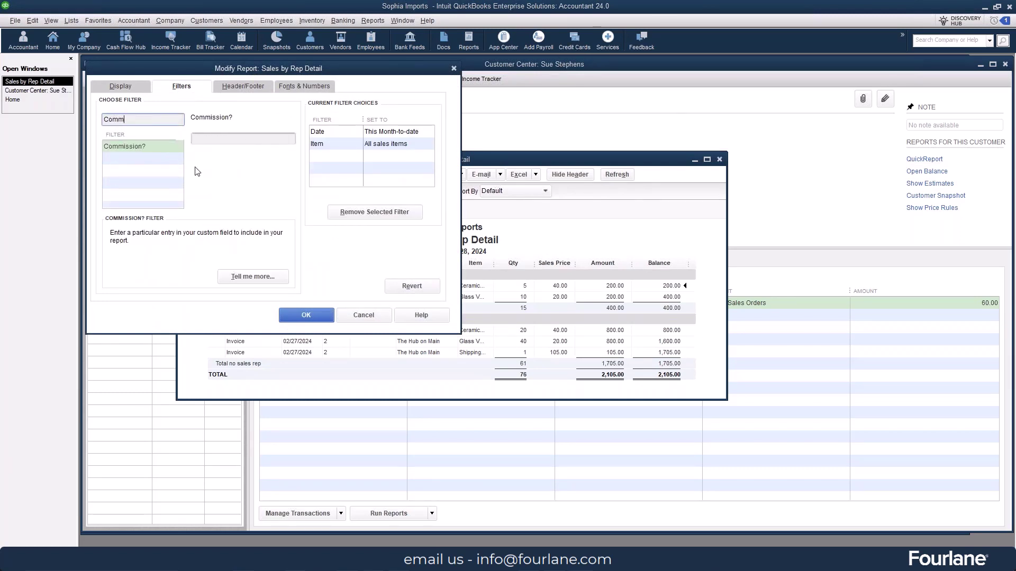
click(215, 137)
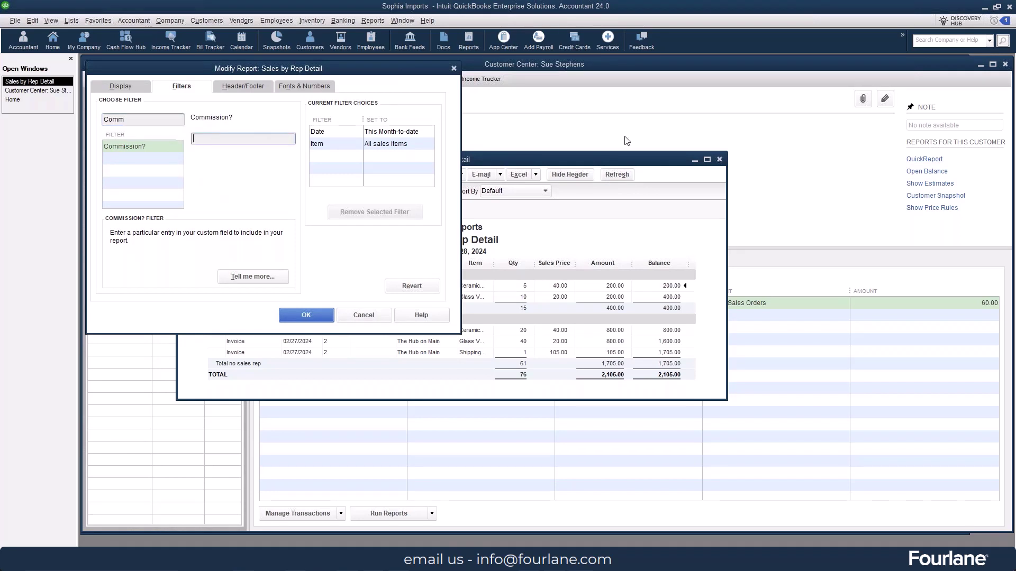
text(Y)
Apply the Commission? filter so the report lists only The Hub on Main's two 800.00 invoices.
click(299, 316)
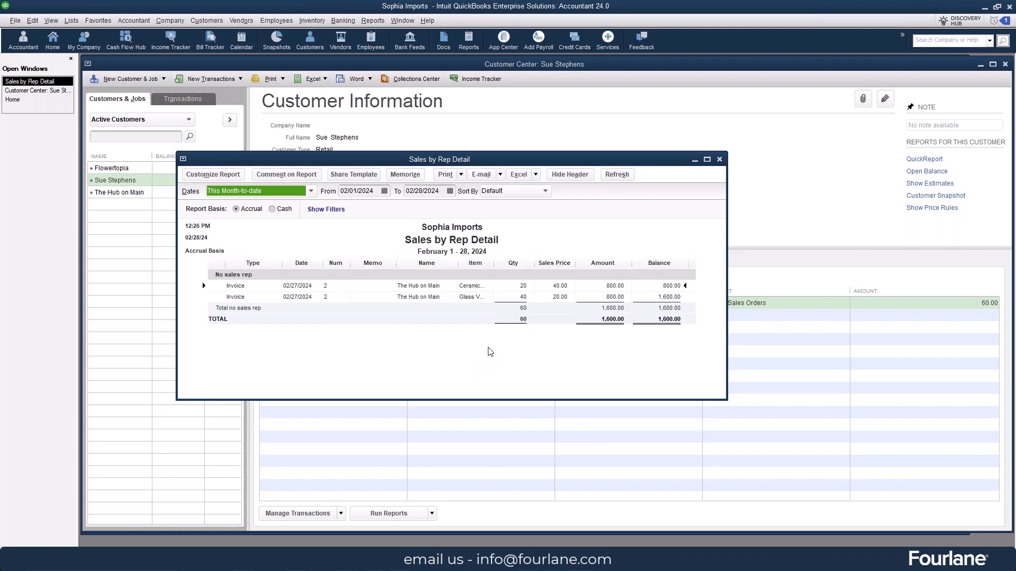
Close the filtered Sales by Rep Detail report without memorizing it.
click(720, 159)
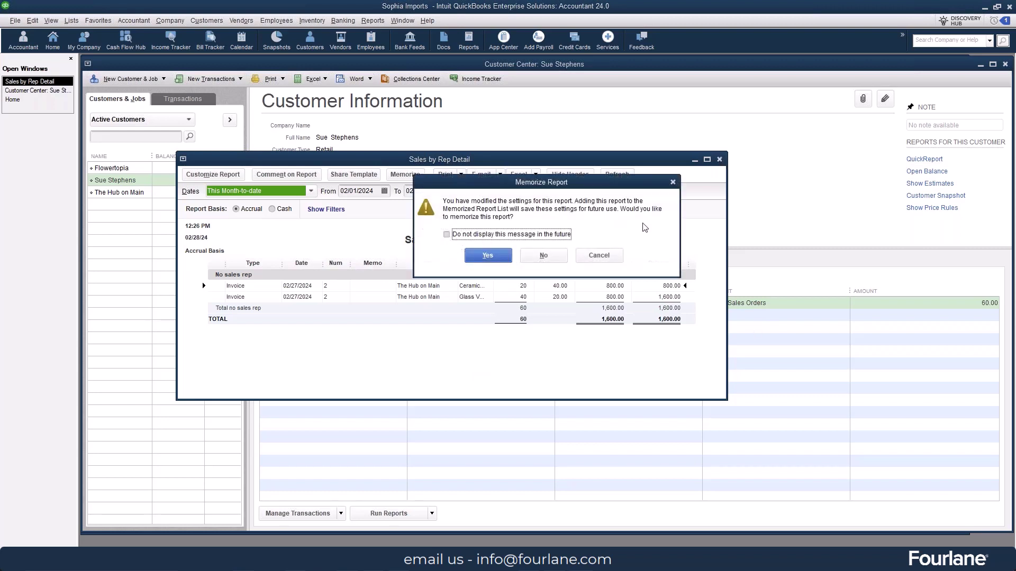
click(544, 254)
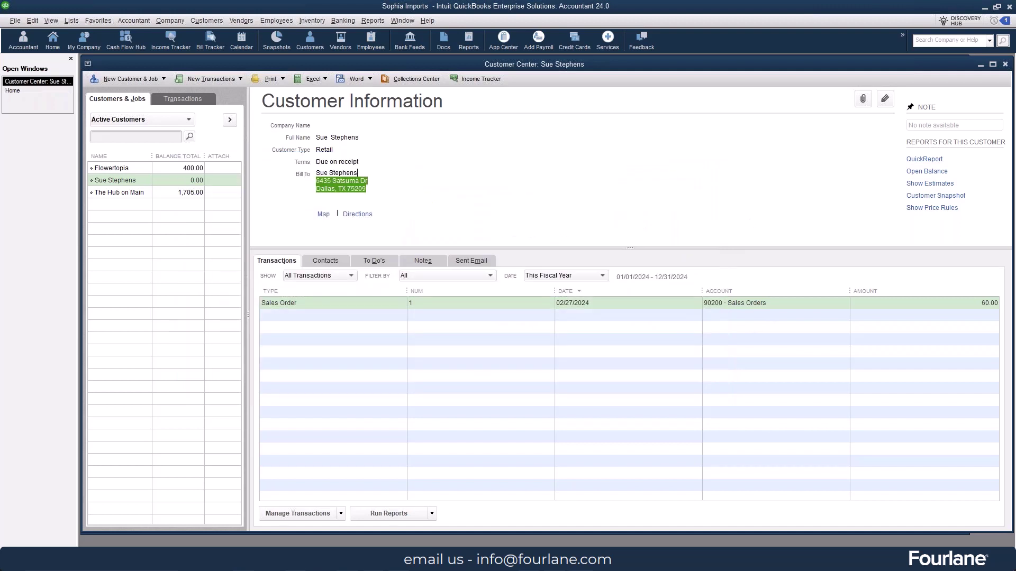